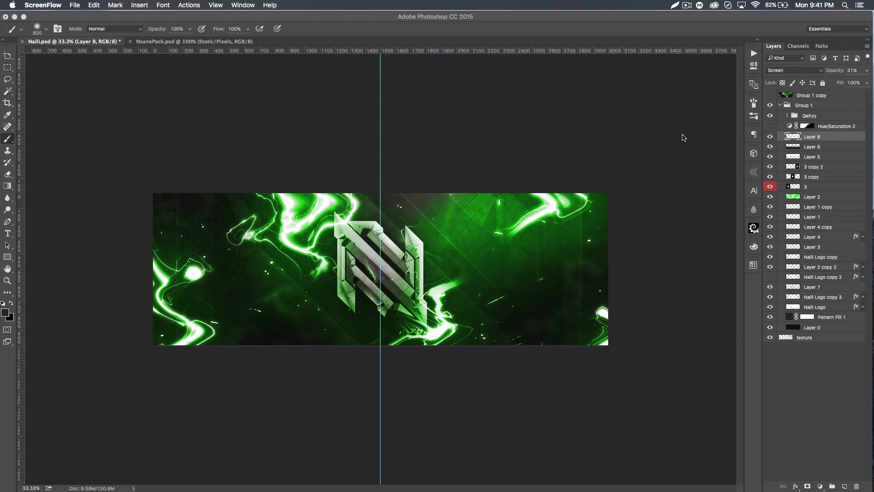
Collapse and hide Group 1, then add a new layer above it filled with black.
click(781, 106)
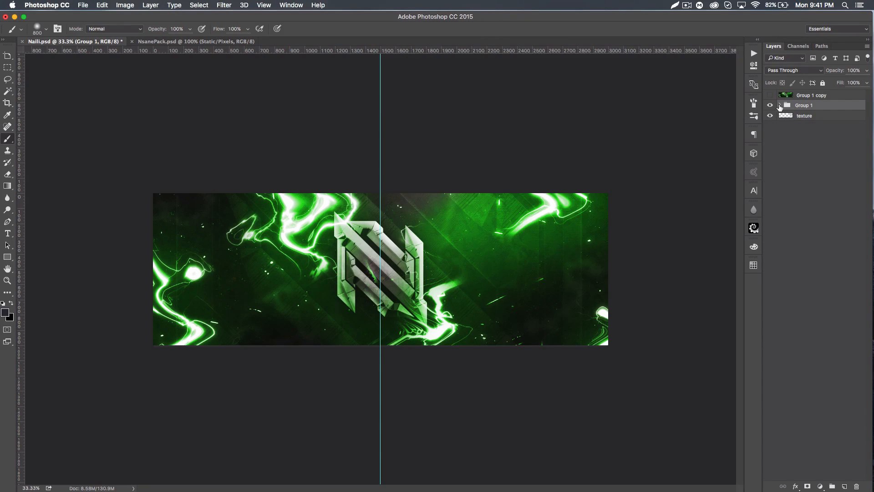
click(771, 105)
click(845, 487)
key(super+BackSpace)
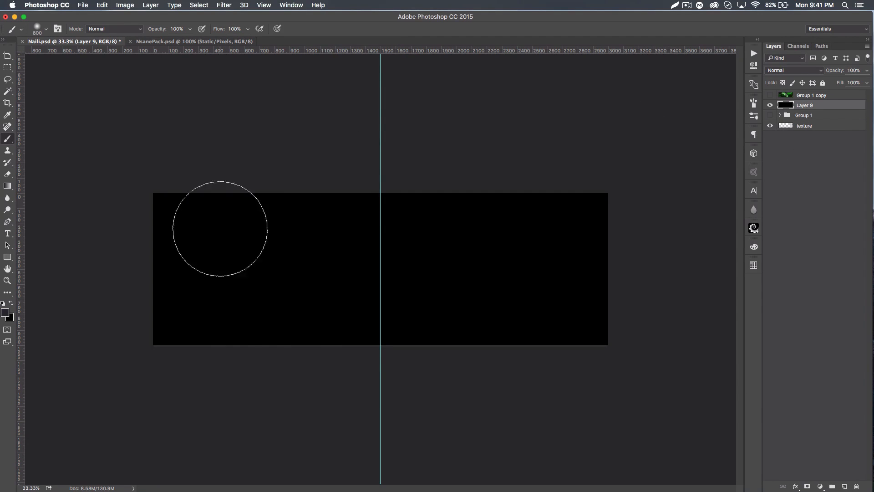
Place Naili Logo.png from the #NAILI folder in Downloads onto the black canvas, with the Move tool active.
click(8, 56)
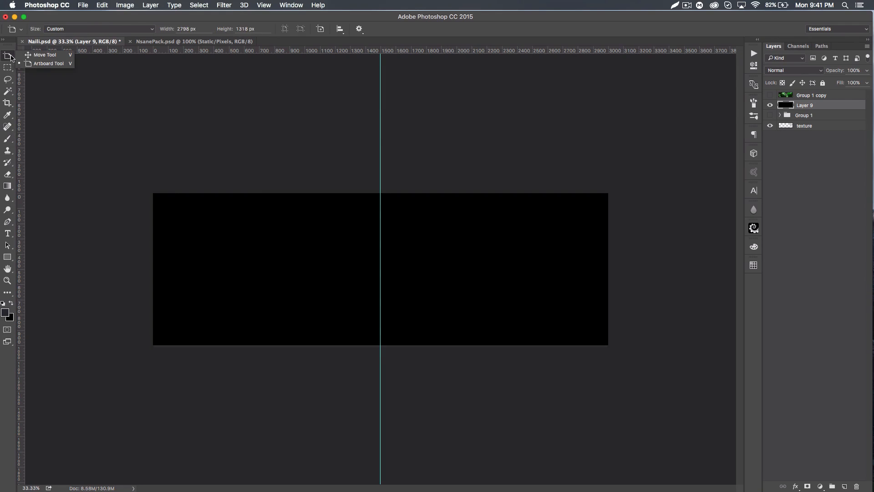
click(44, 55)
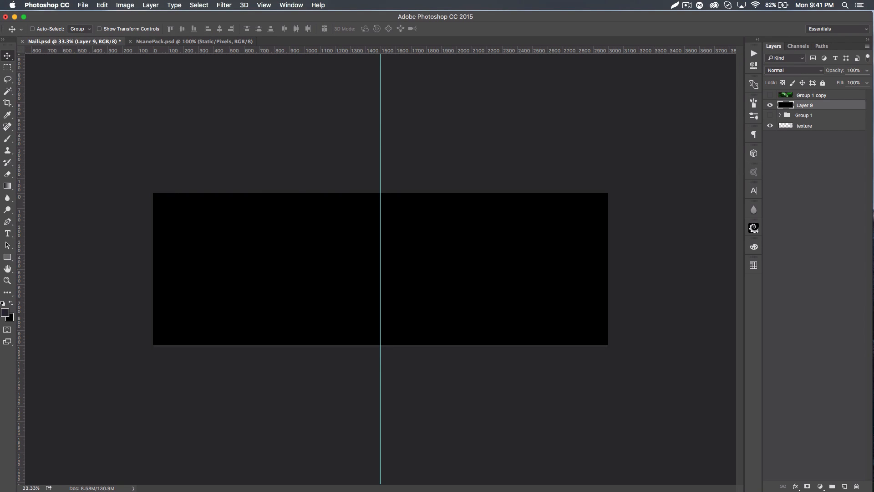
key(super+Tab)
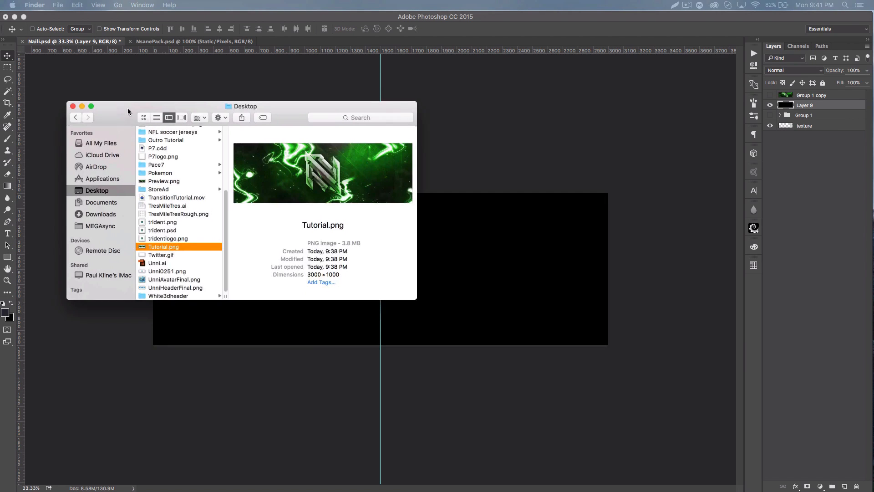
drag(127, 99, 225, 166)
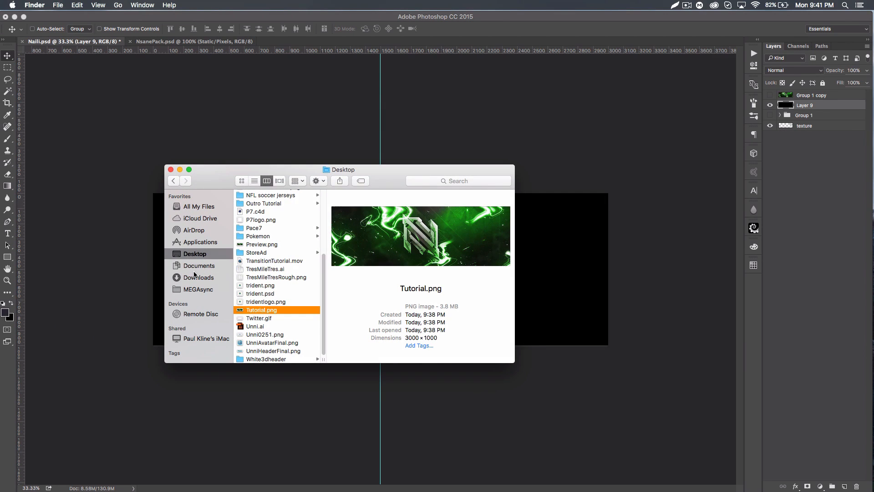
click(196, 276)
click(266, 205)
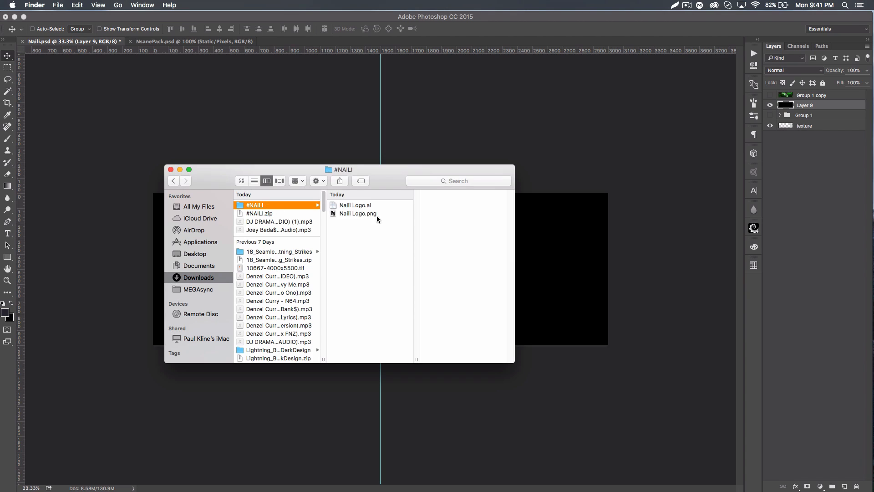
drag(346, 213, 597, 294)
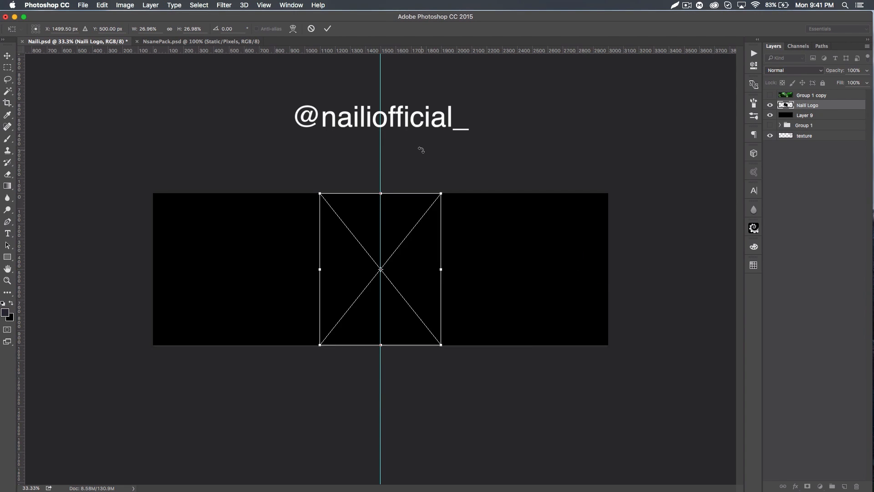
key(Return)
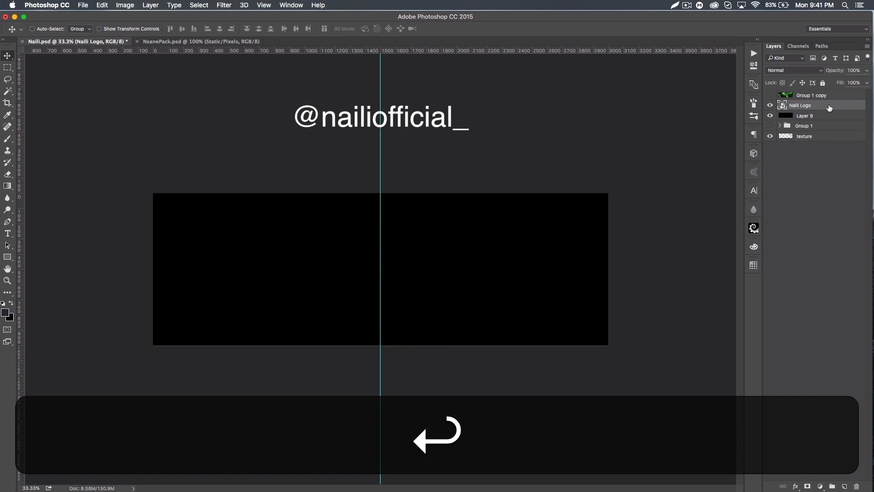
Rasterize the placed Naili Logo layer and invert its colour to white.
right_click(829, 106)
click(743, 252)
key(super+i)
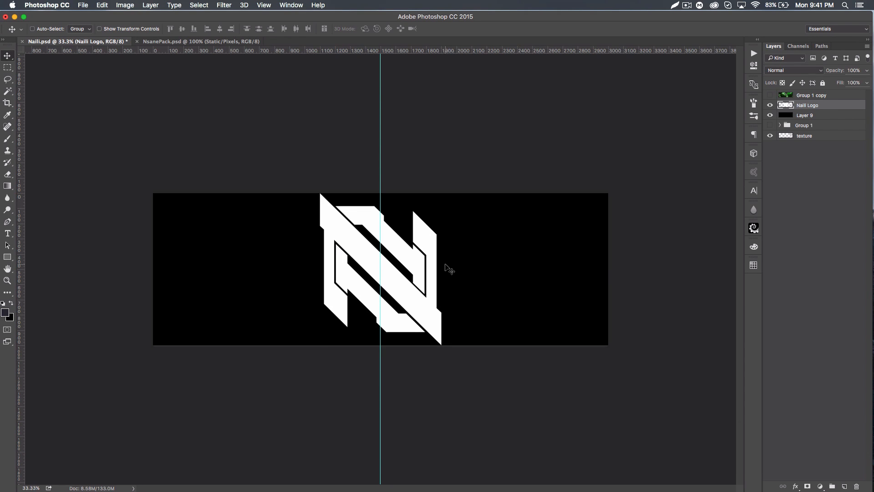
Scale the white logo down proportionally around its centre to about 70.5%.
key(super+t)
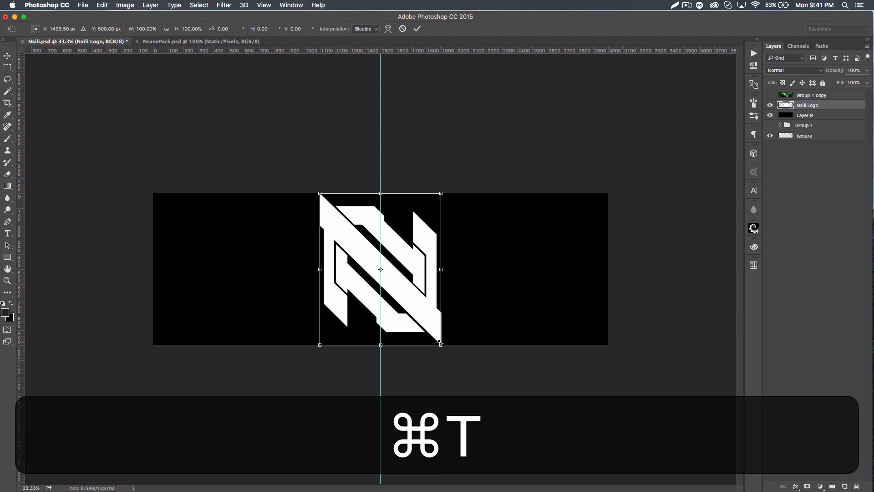
drag(441, 343, 423, 322)
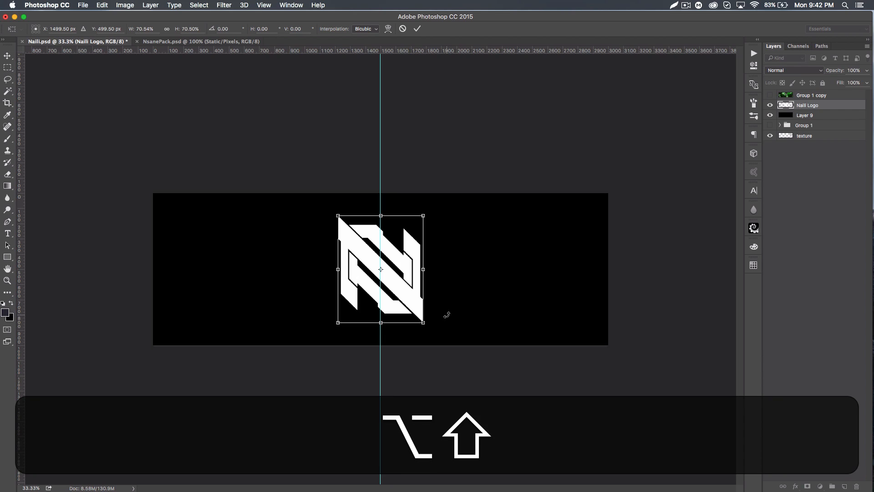
key(Return)
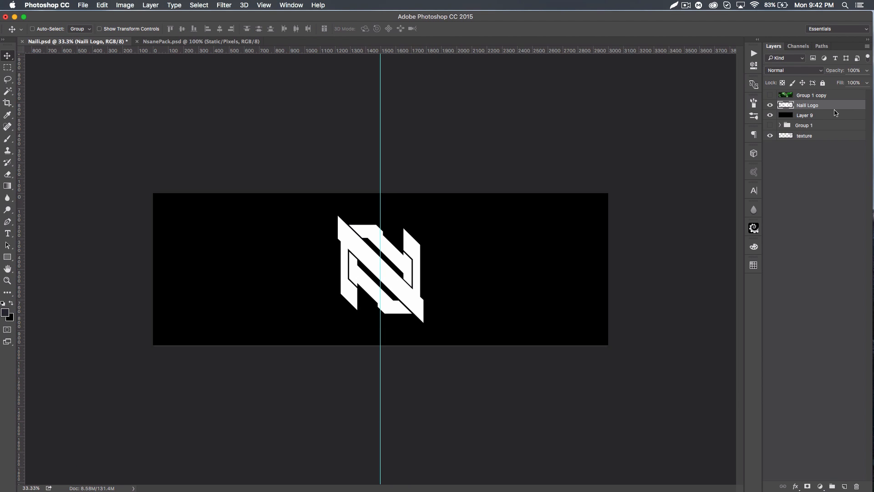
Apply the last saved dark grey bevel layer style preset to the Naili Logo layer, reviewing its settings, and collapse the effects list.
double_click(841, 110)
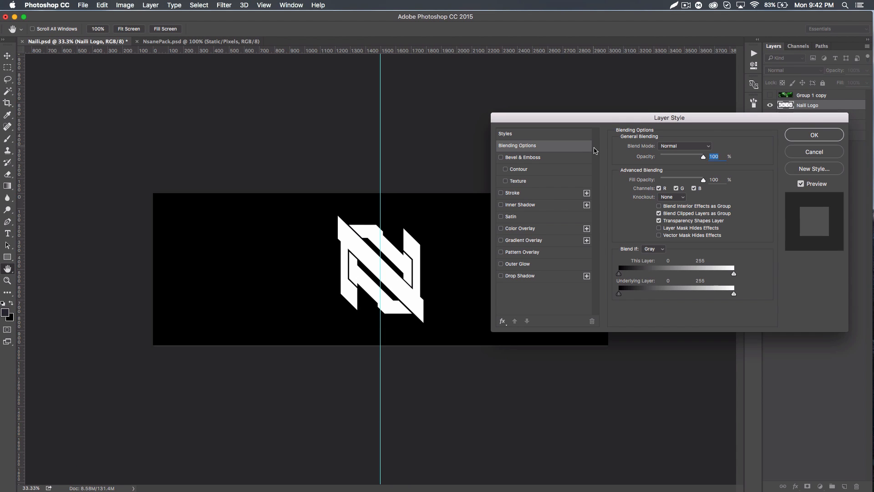
click(530, 136)
scroll(668, 240, down, 3)
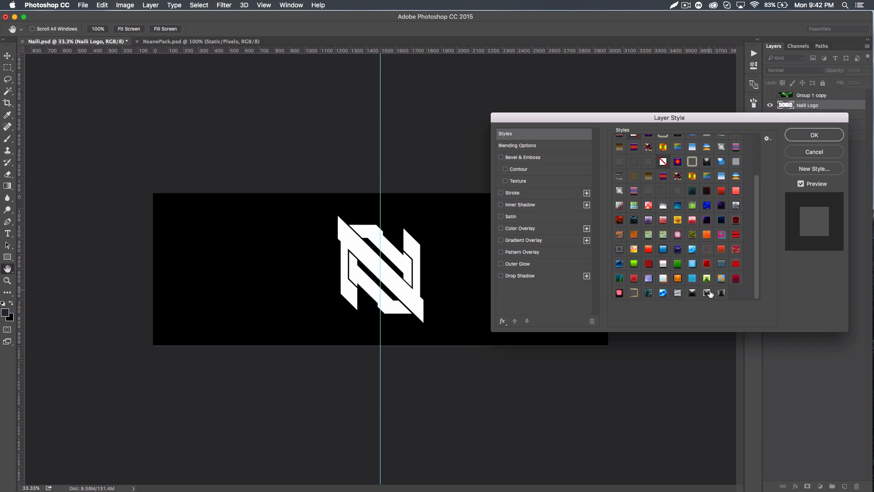
click(720, 294)
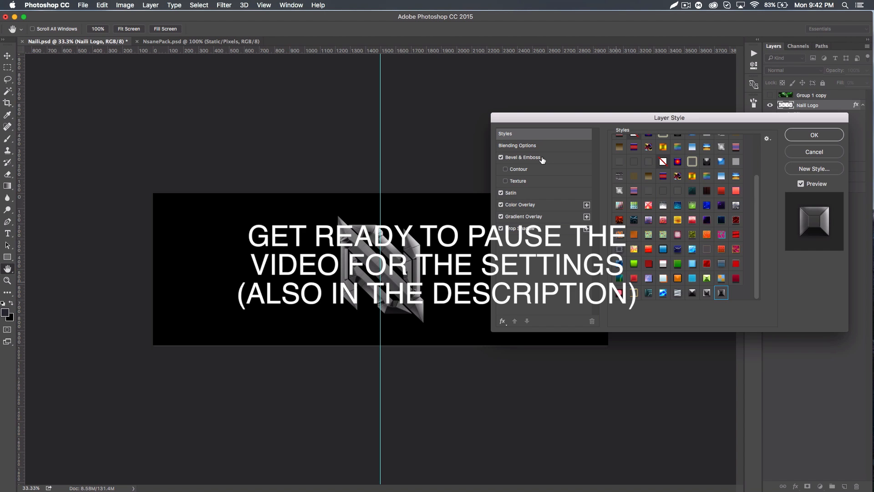
click(541, 157)
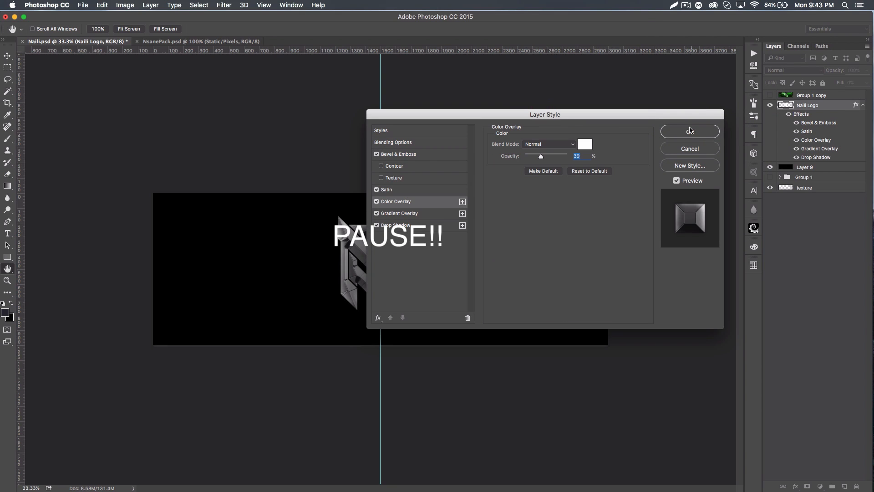
click(691, 131)
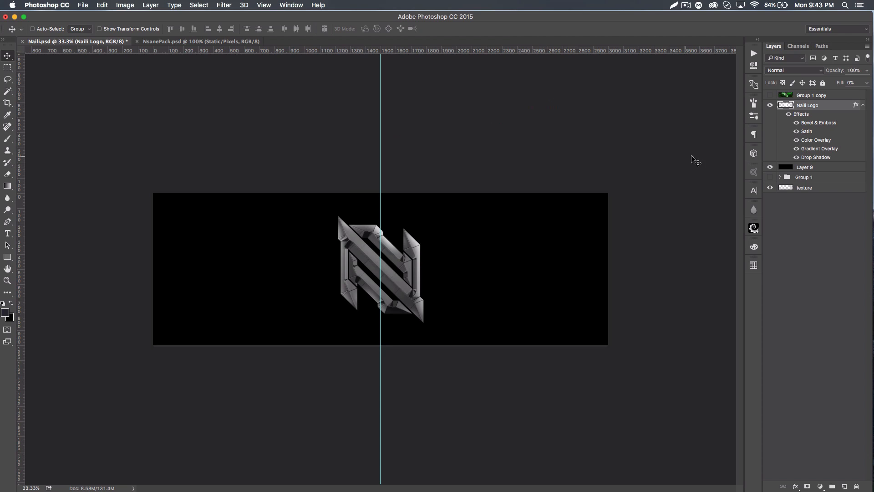
click(863, 105)
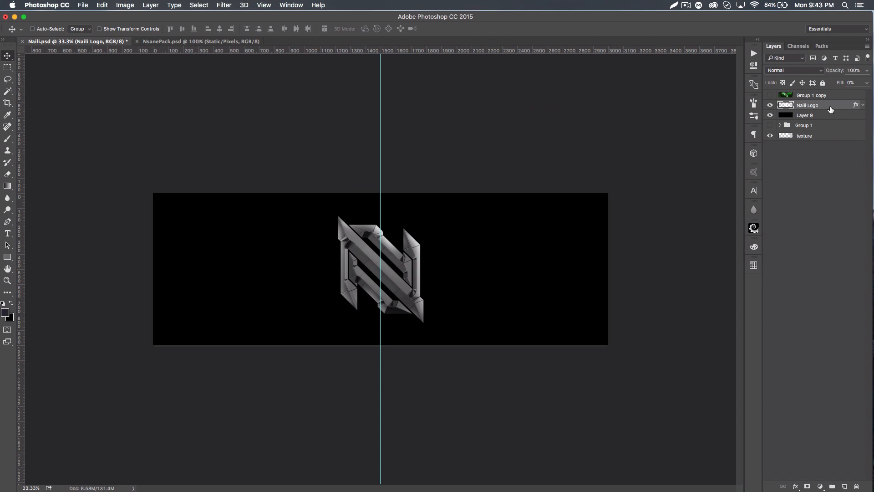
Try rotating the beveled logo about 5.9° counterclockwise.
key(super)
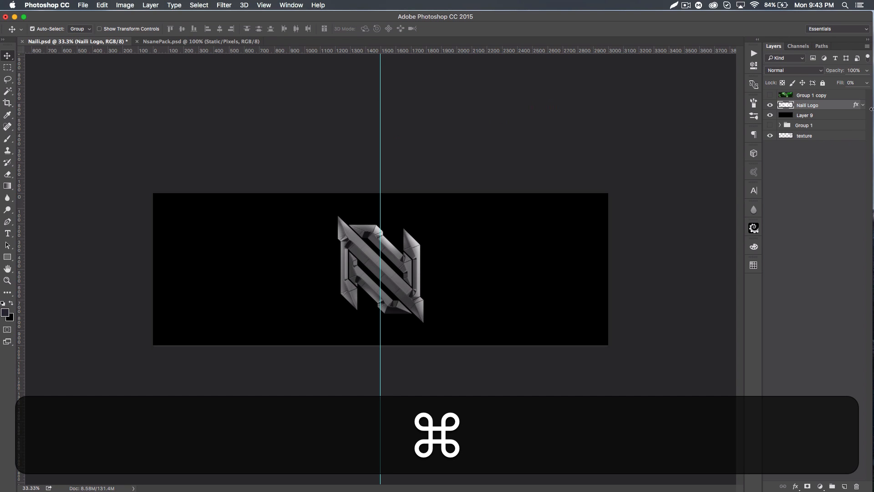
key(super+t)
drag(500, 296, 500, 288)
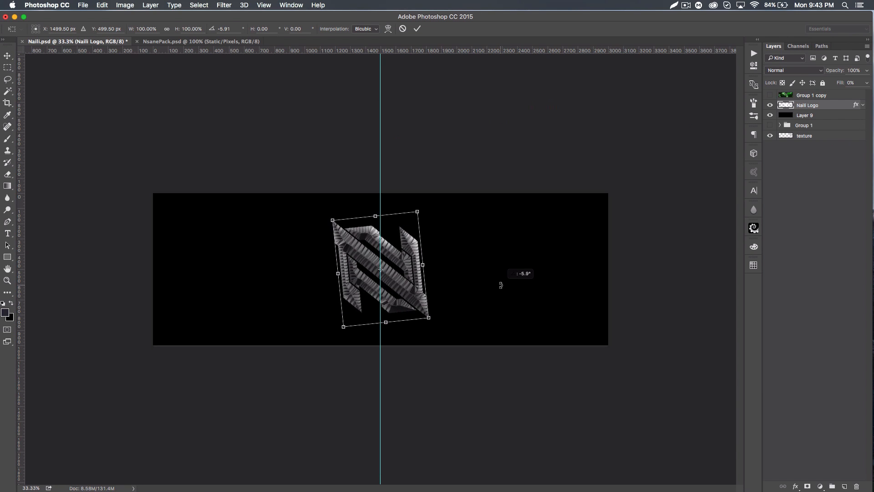
key(Return)
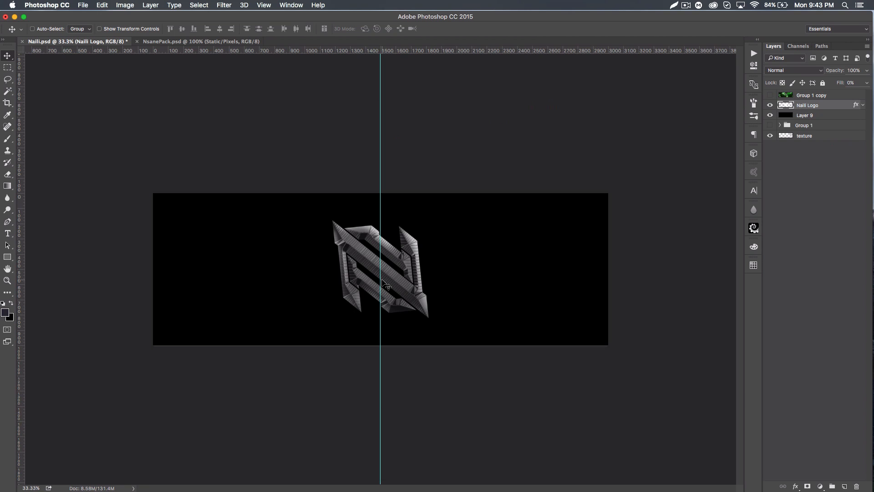
key(super+z)
key(super+z)
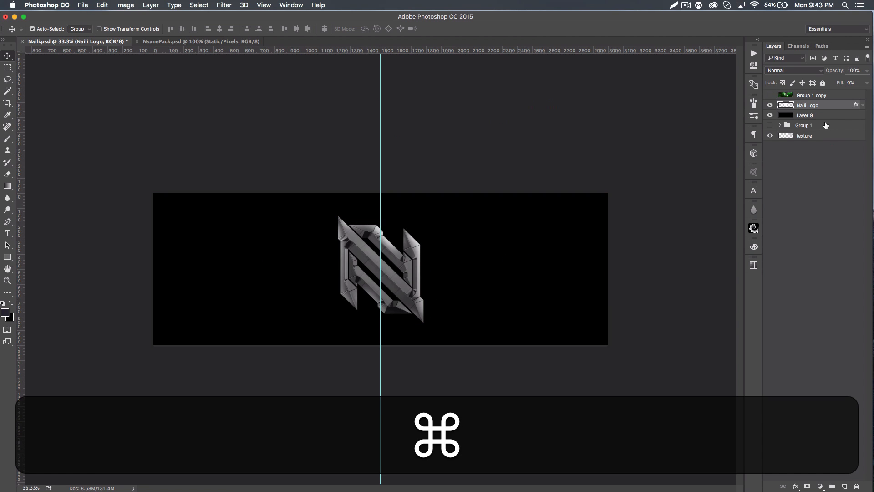
Duplicate the styled logo layer and enlarge the lower Naili Logo around its centre so it spans most of the banner.
key(super+j)
key(super+t)
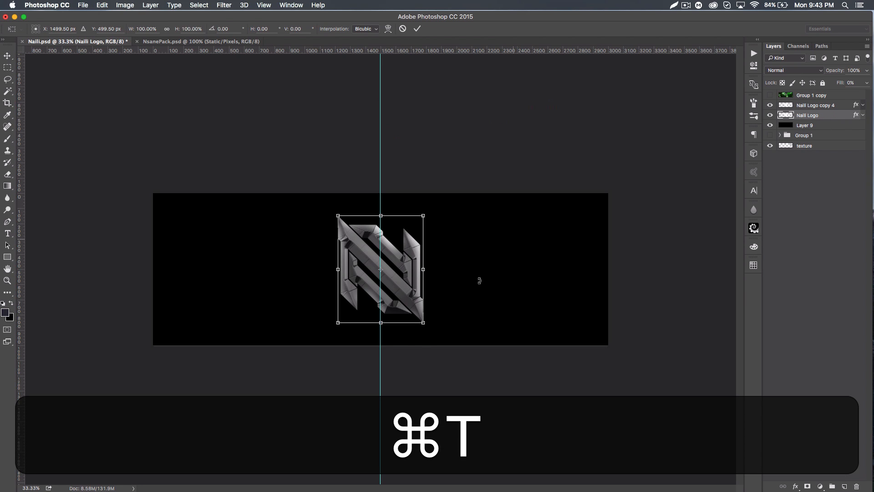
drag(423, 324, 658, 462)
key(Return)
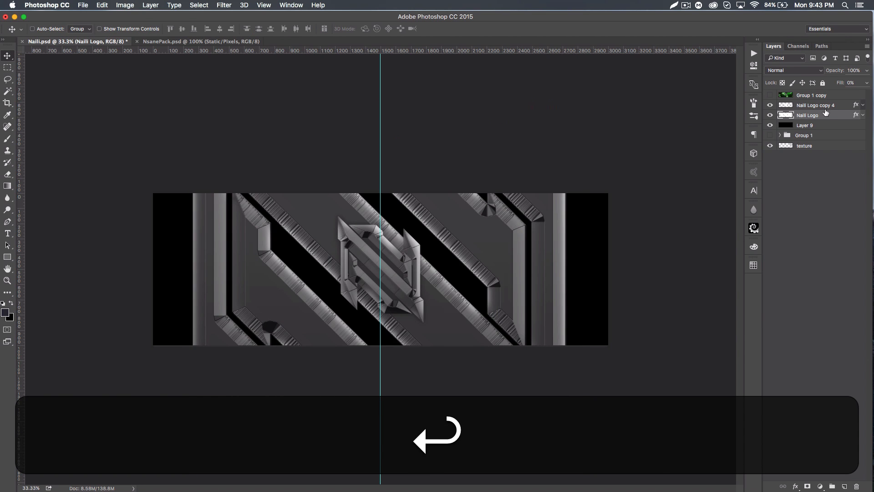
Set the enlarged background logo's Bevel & Emboss size to 250 px and its layer opacity to 10%.
double_click(834, 117)
click(417, 155)
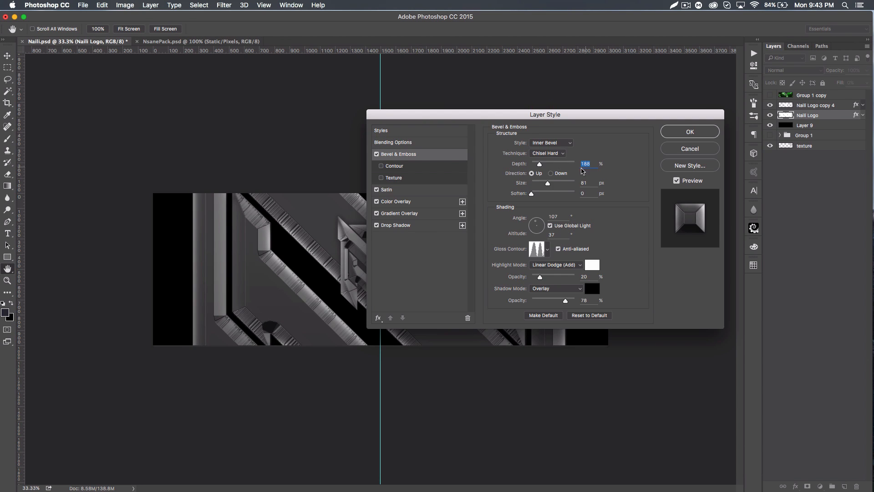
drag(541, 165, 542, 166)
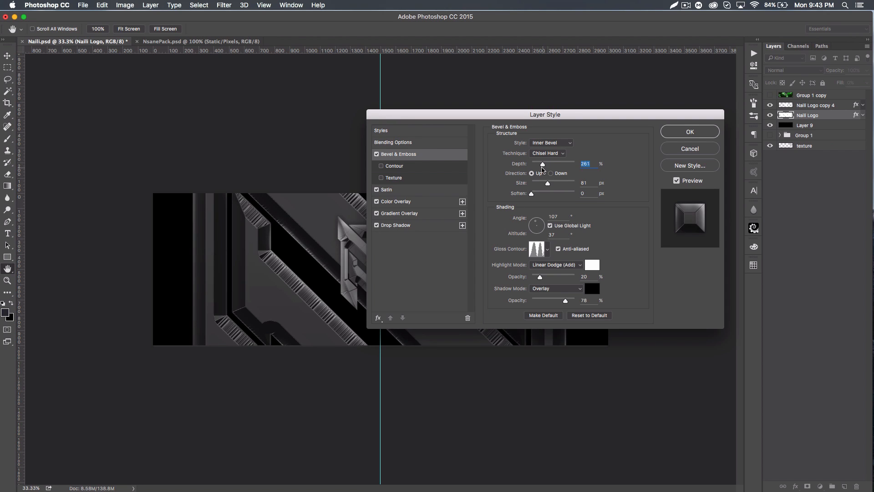
key(super+z)
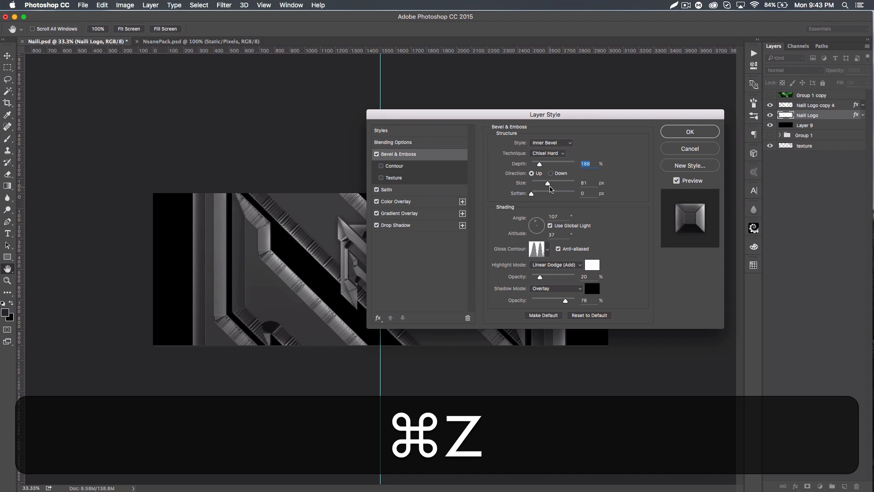
drag(547, 183, 579, 186)
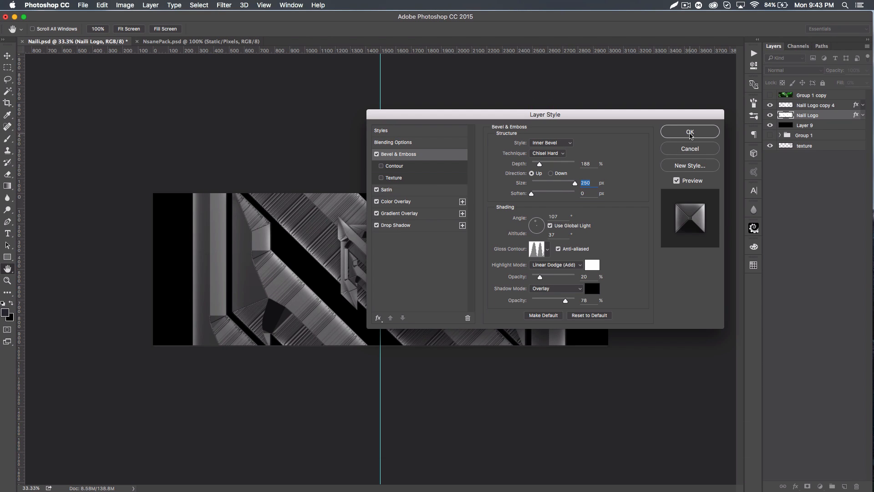
key(Return)
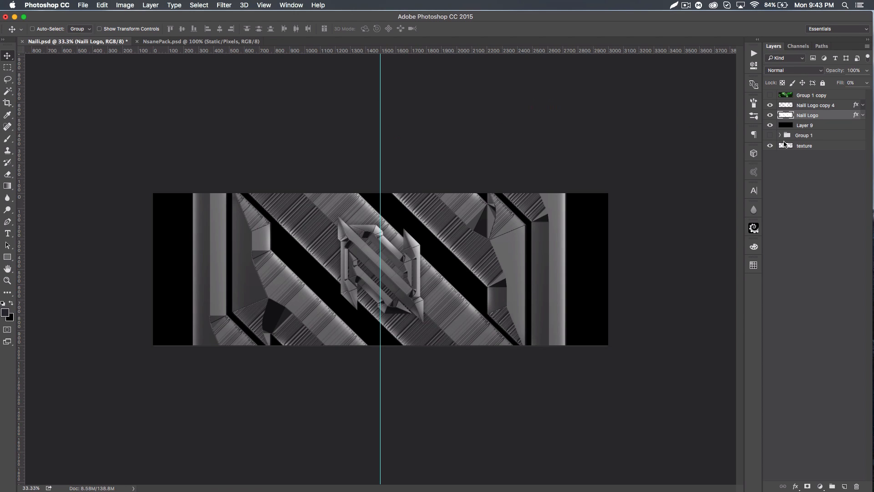
drag(837, 79, 797, 82)
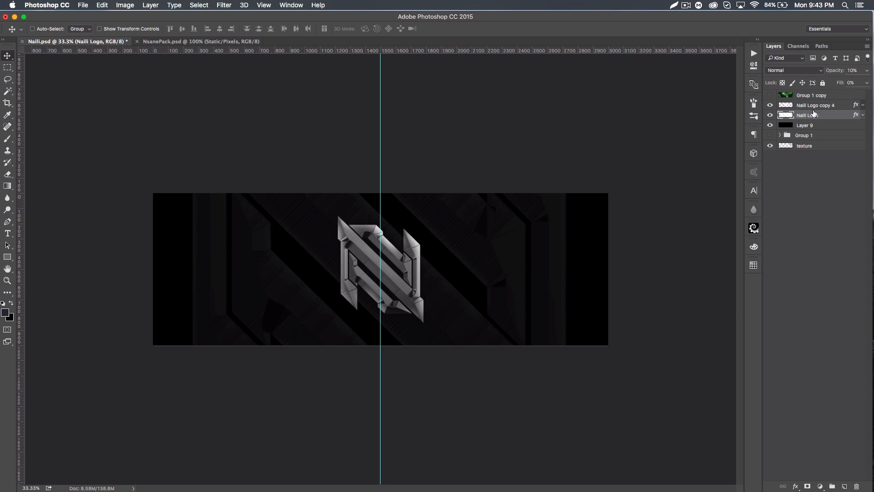
Duplicate the Qehzy adjustment group from Group 1, move the copy above the logo layers, and expand it to show its adjustments.
click(780, 136)
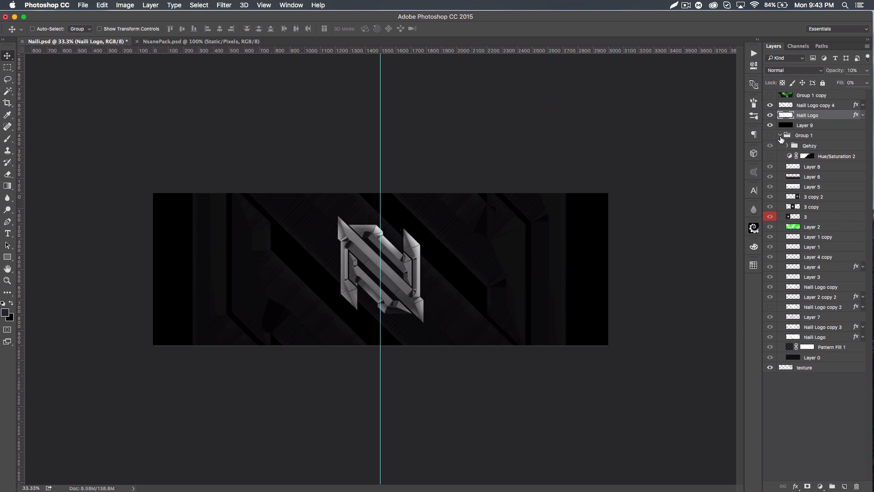
click(813, 146)
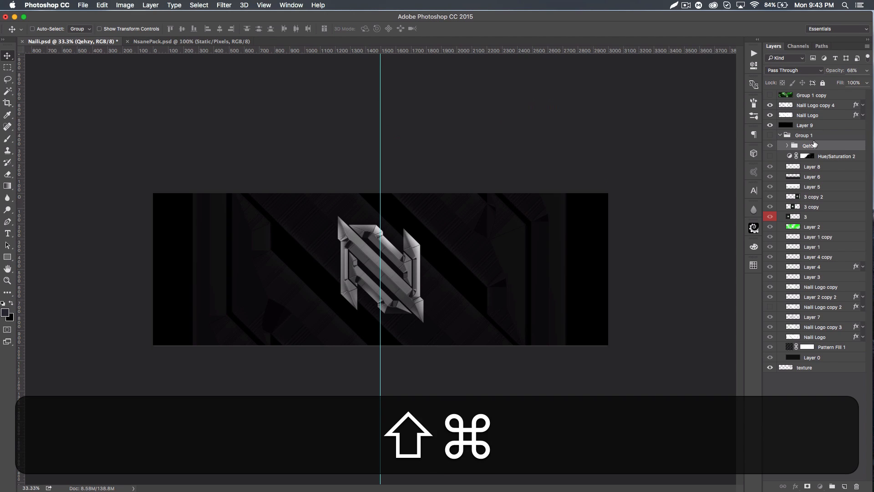
key(super+j)
drag(813, 145, 808, 101)
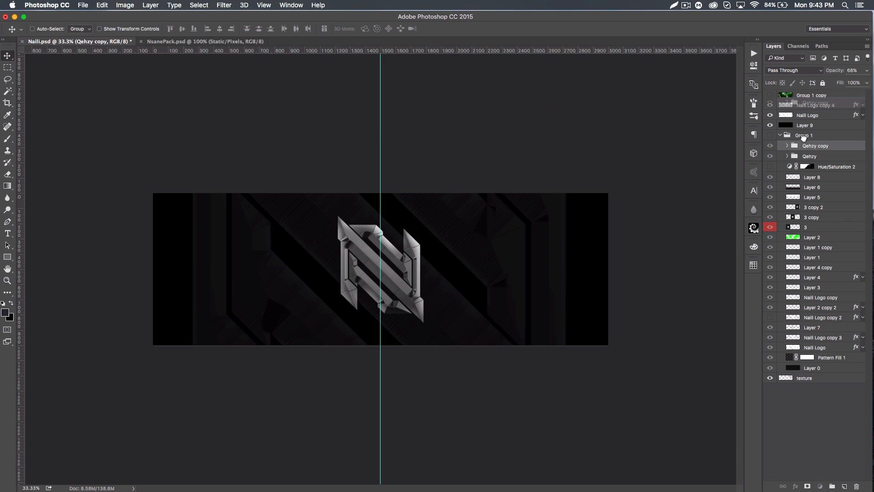
click(780, 146)
click(780, 105)
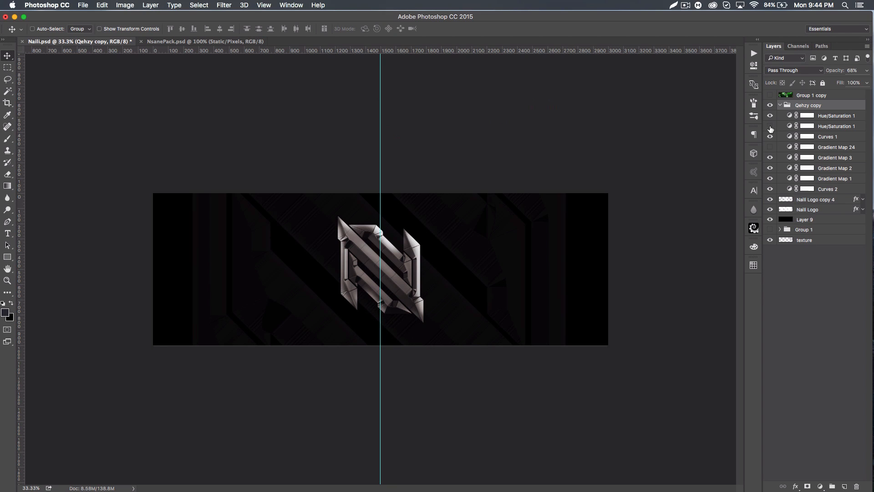
Collapse the Qehzy copy group and add a new empty layer directly above Naili Logo copy 4.
click(770, 146)
click(780, 105)
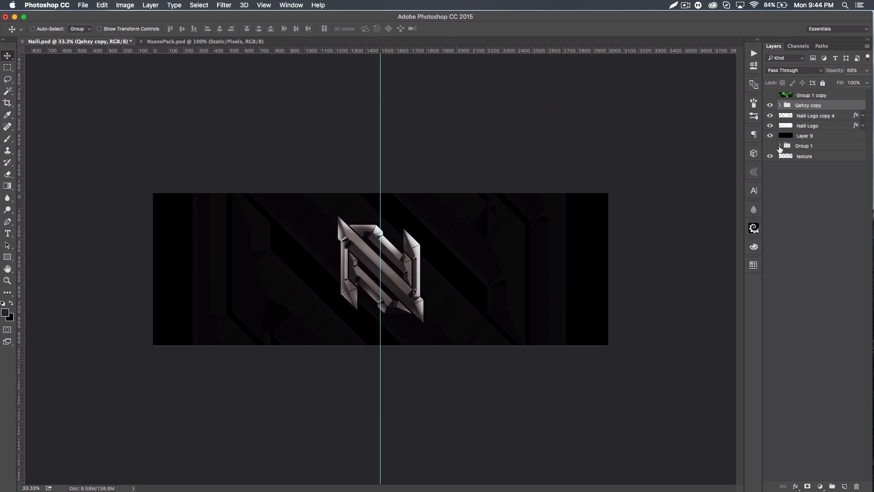
key(alt+bracketleft)
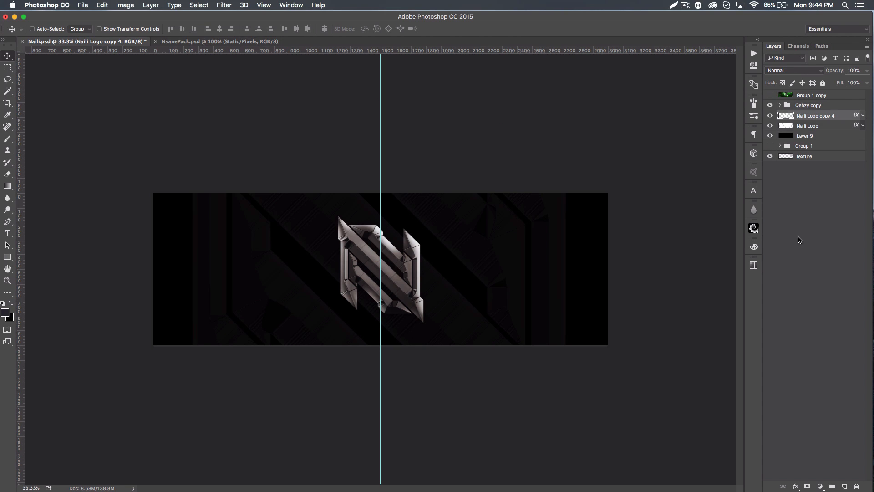
click(845, 486)
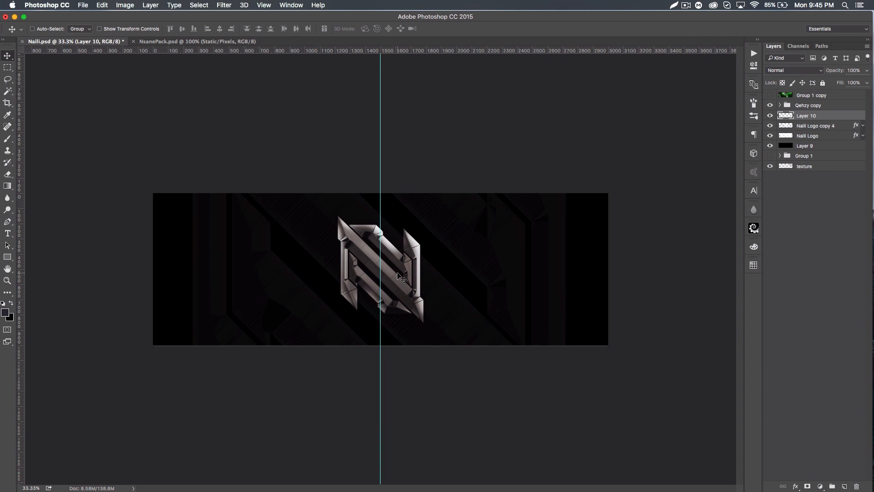
Draw a small closed shard-shaped path with the Pen tool on the ridge of the logo's central diagonal bar.
key(super)
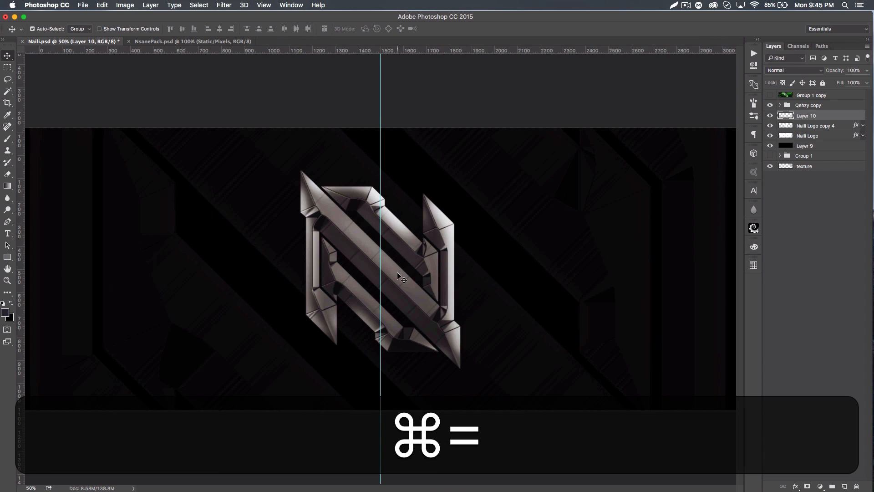
key(super+=)
key(super+=)
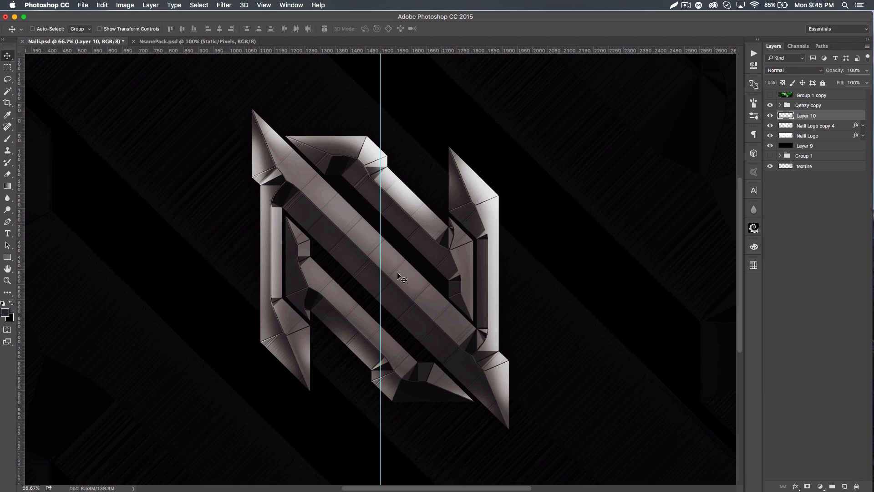
click(7, 222)
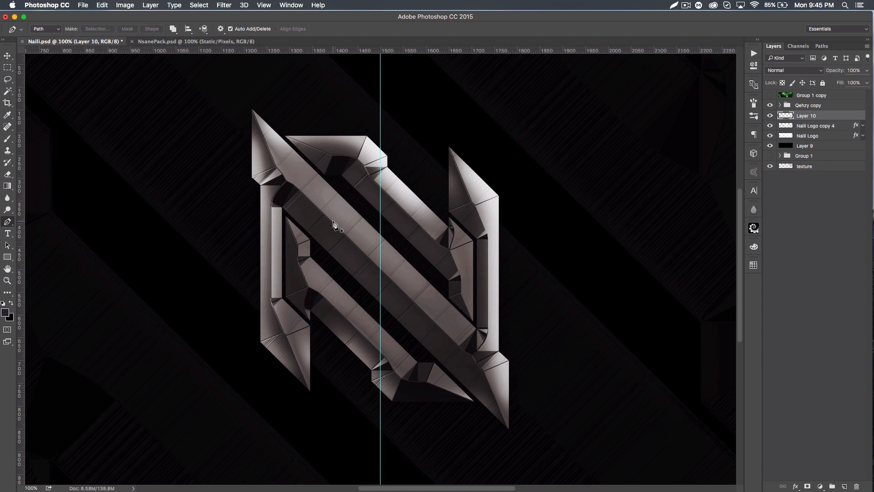
key(super+=)
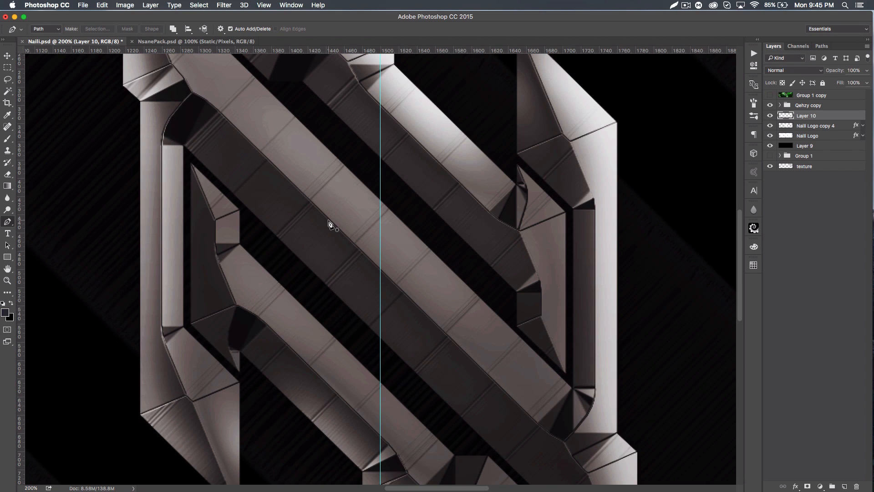
click(331, 220)
click(326, 227)
key(alt)
key(alt)
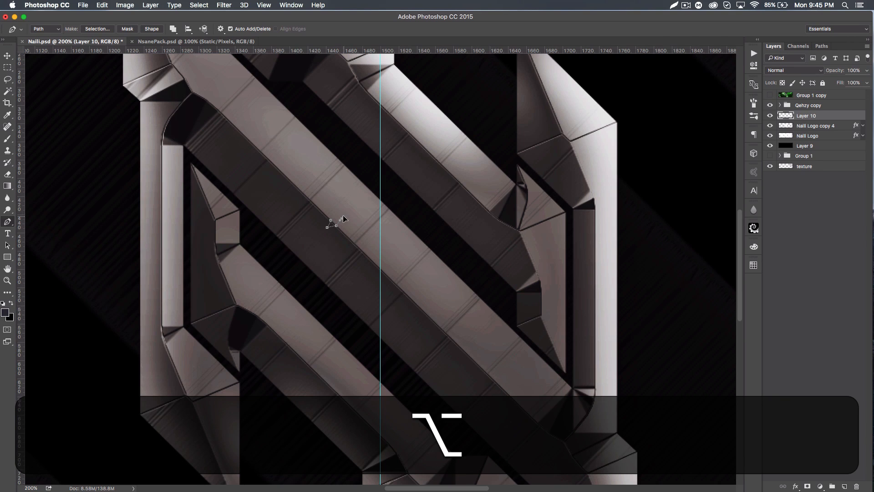
key(alt)
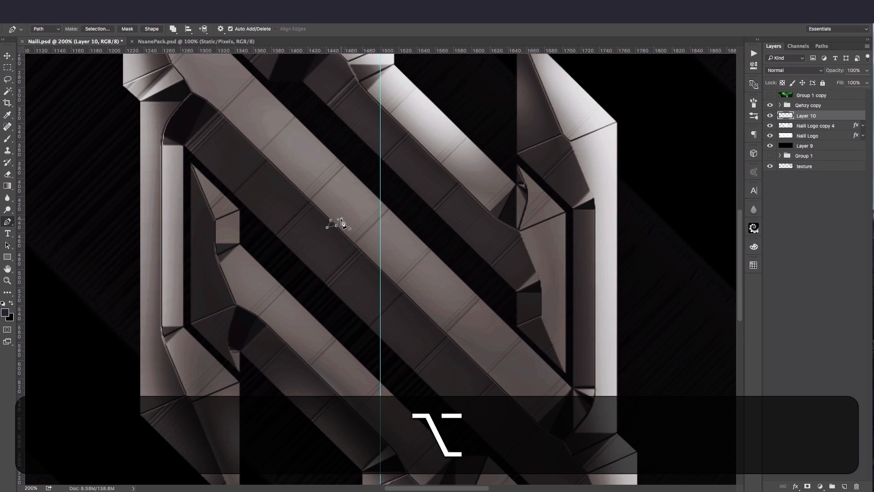
click(331, 221)
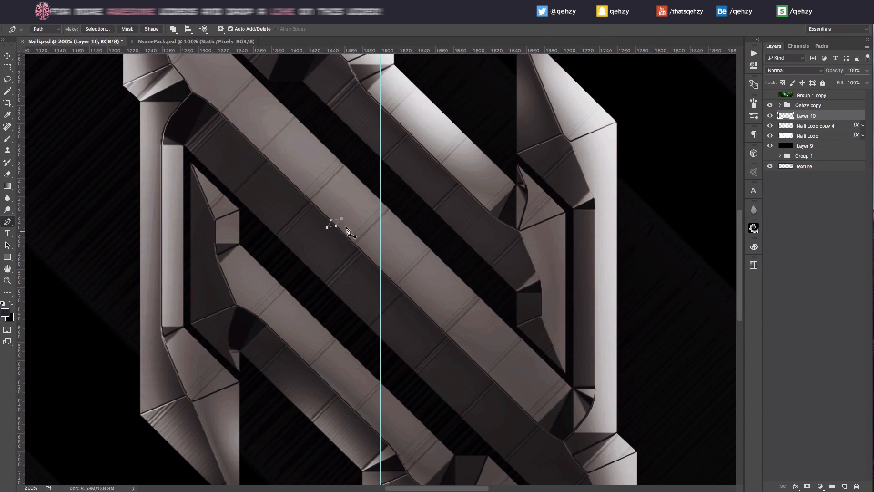
super+click(348, 256)
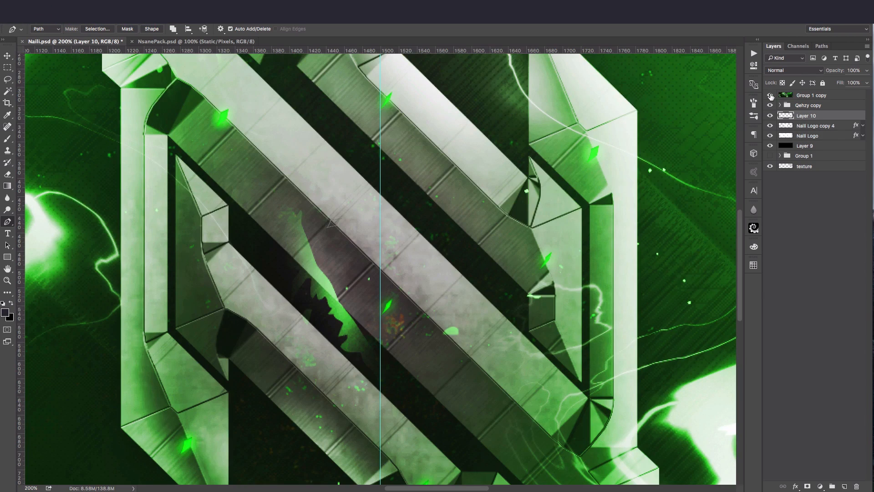
Check the shards in the Group 1 copy reference, hide it again, fill the shard path with black at 100% opacity and delete the path.
click(770, 96)
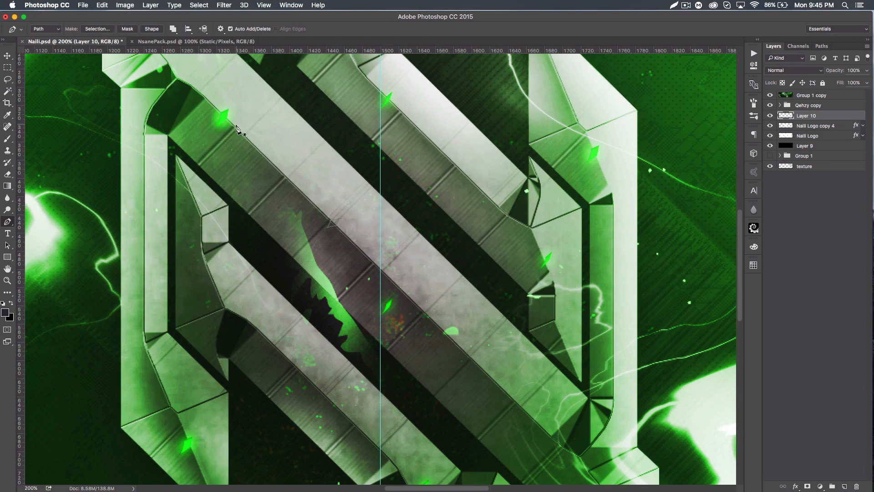
click(771, 95)
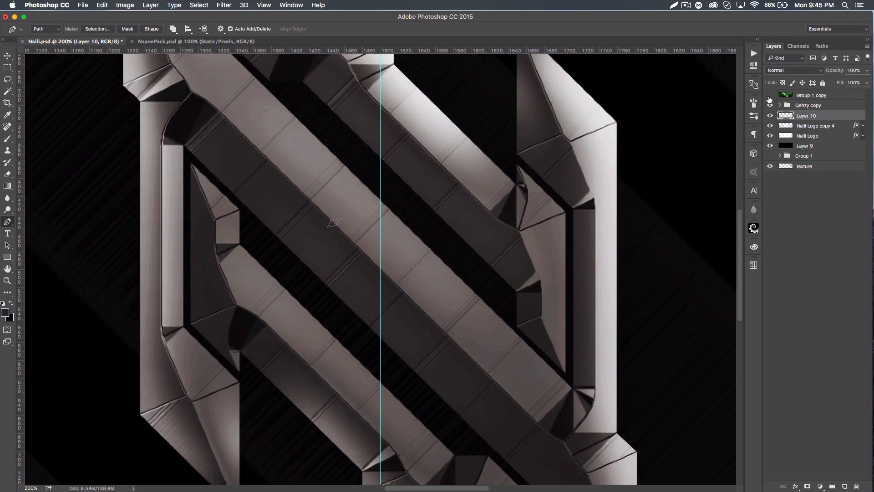
right_click(339, 241)
click(359, 295)
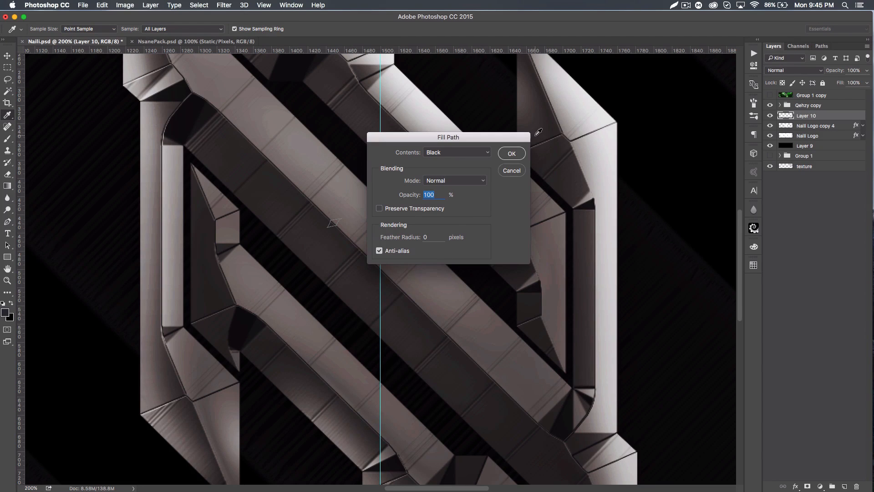
click(511, 154)
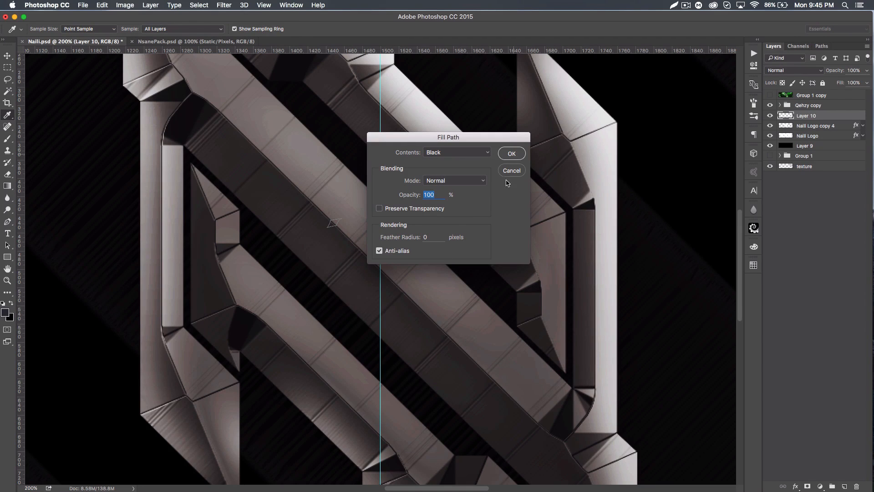
right_click(433, 270)
click(451, 282)
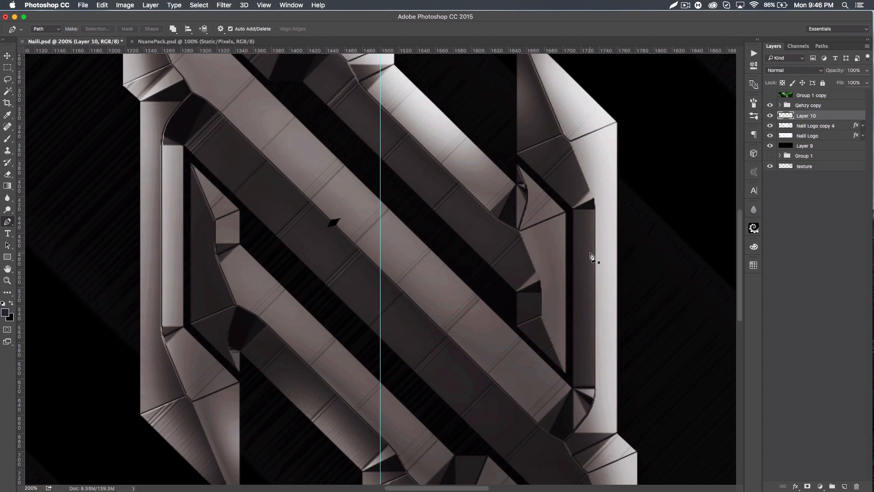
Duplicate the black shard layer twice, placing one copy on the lower-left diagonal bar and the other on the upper-right diagonal bar.
key(super+minus)
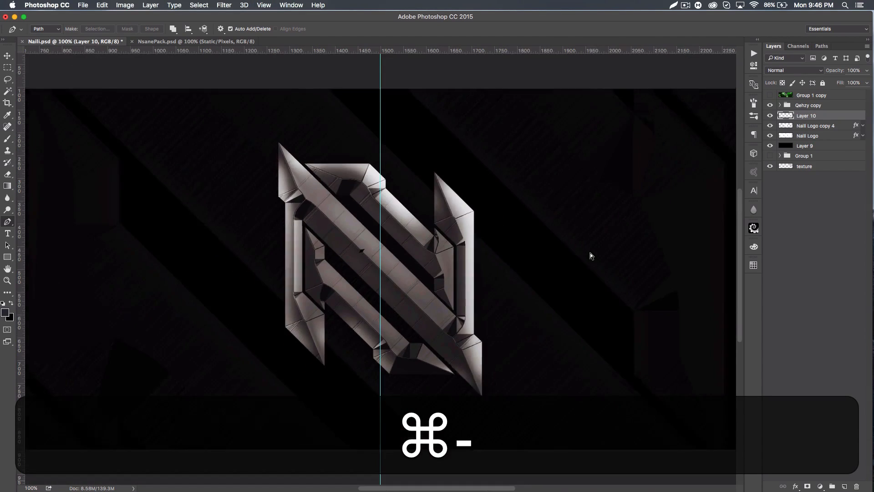
key(super+equal)
key(super+minus)
key(super+minus)
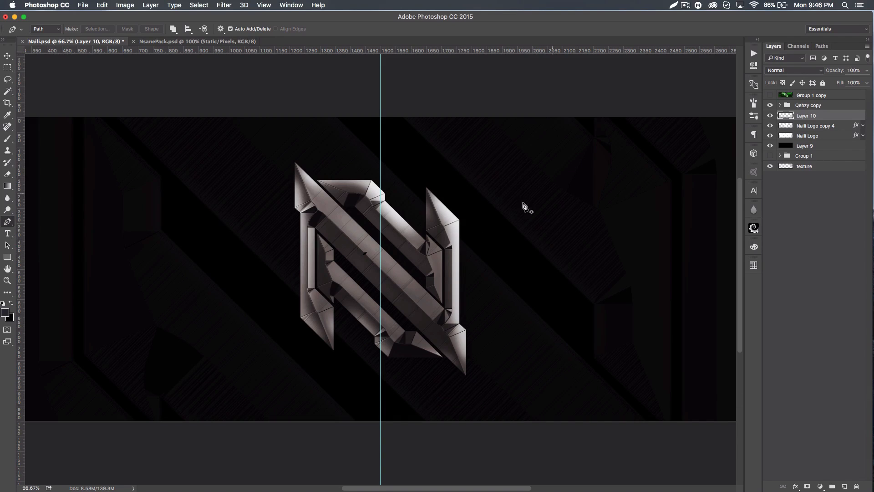
click(10, 56)
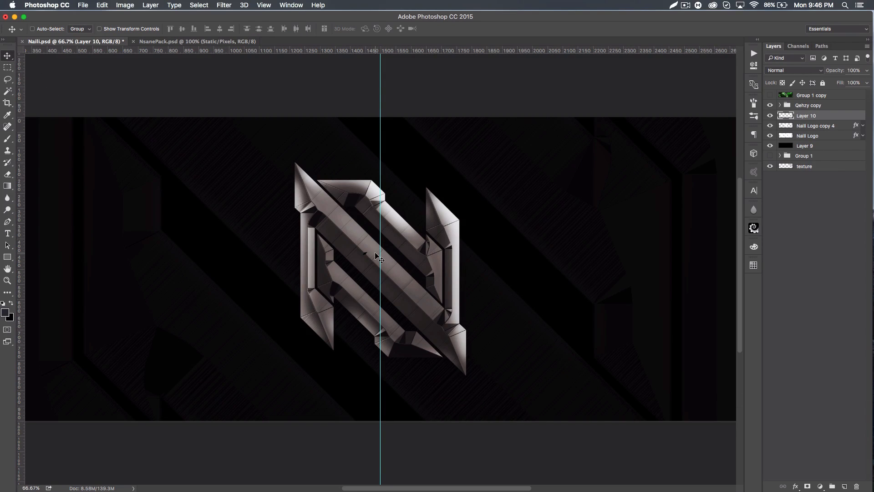
key(super+j)
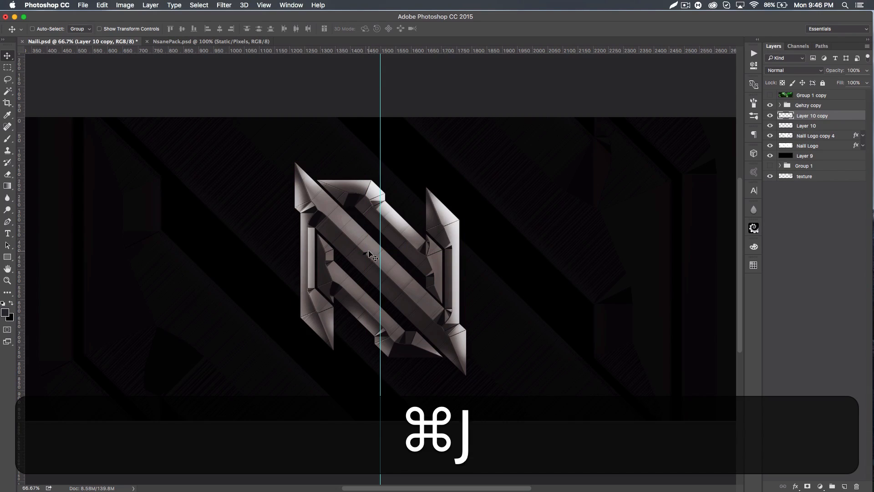
drag(362, 261, 369, 254)
key(super+j)
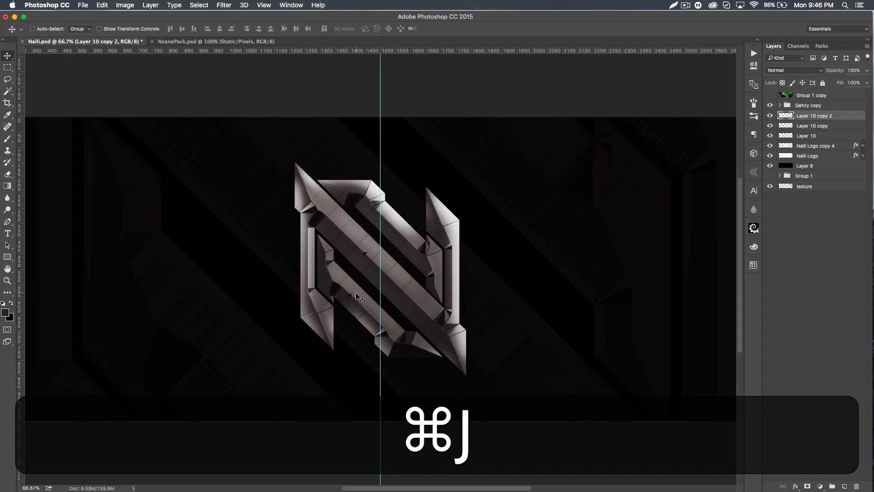
drag(352, 277, 406, 337)
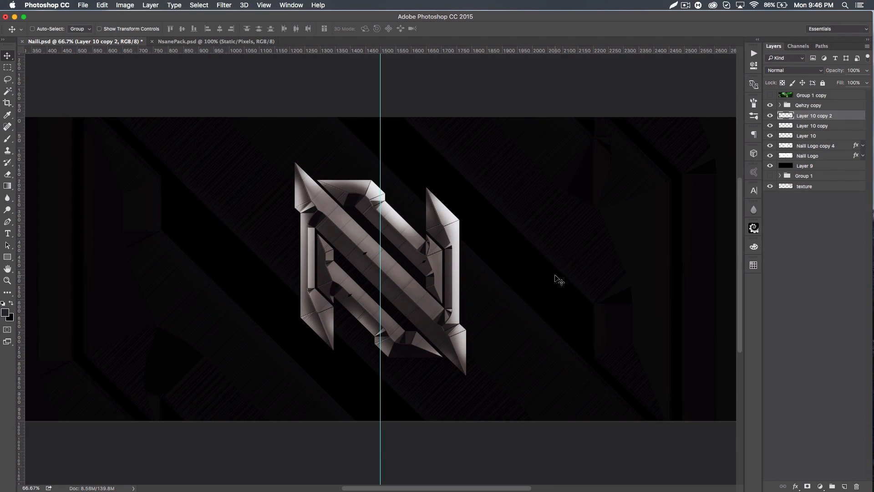
Merge the three shard layers into a single layer.
key(shift)
shift+click(842, 138)
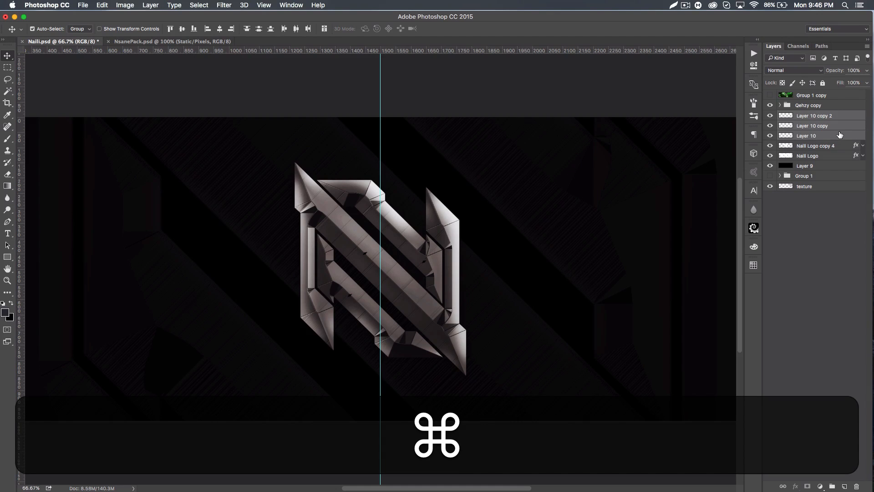
key(super+e)
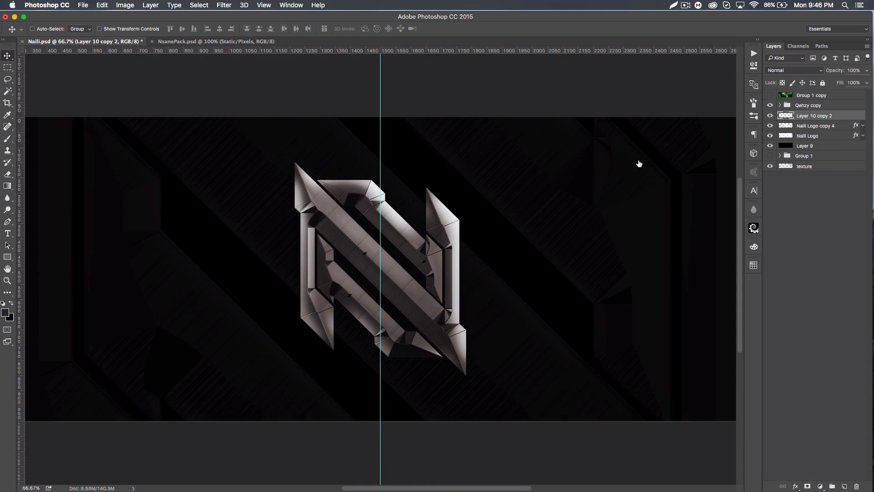
Add a Color Overlay in grey 757575 to the merged shard layer, with Normal blending and 100% opacity.
double_click(846, 116)
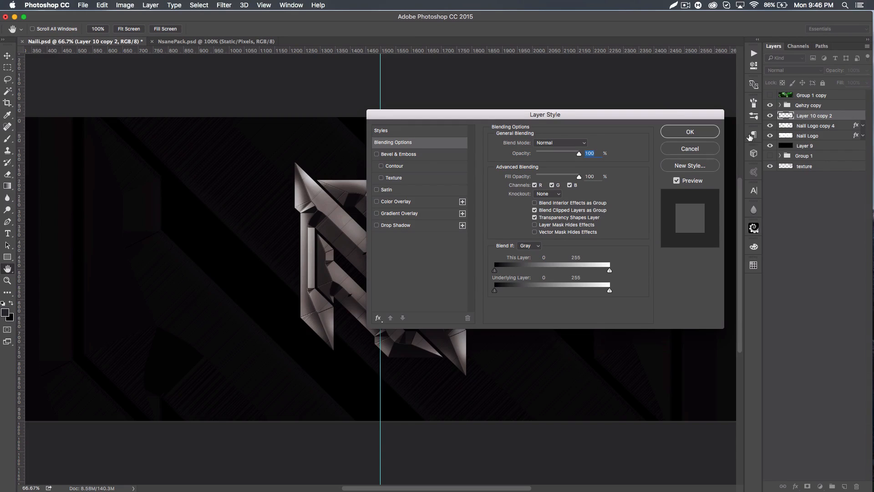
drag(645, 116, 747, 114)
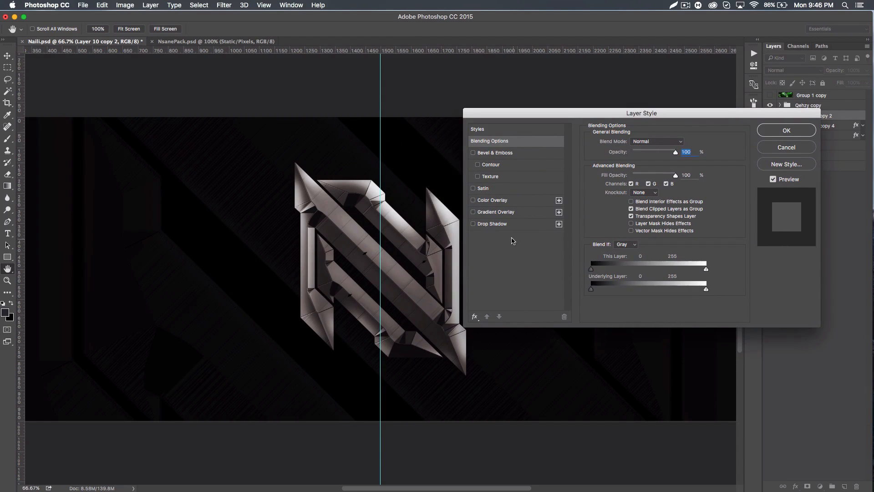
click(489, 201)
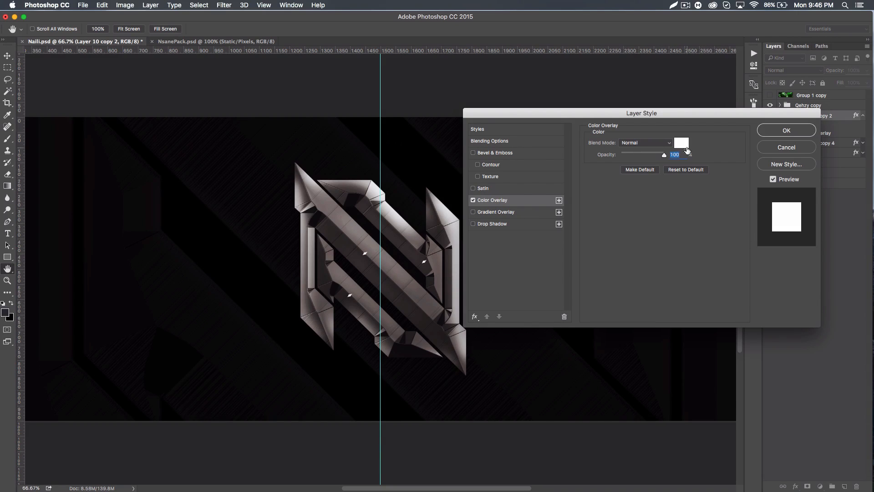
click(682, 143)
click(530, 222)
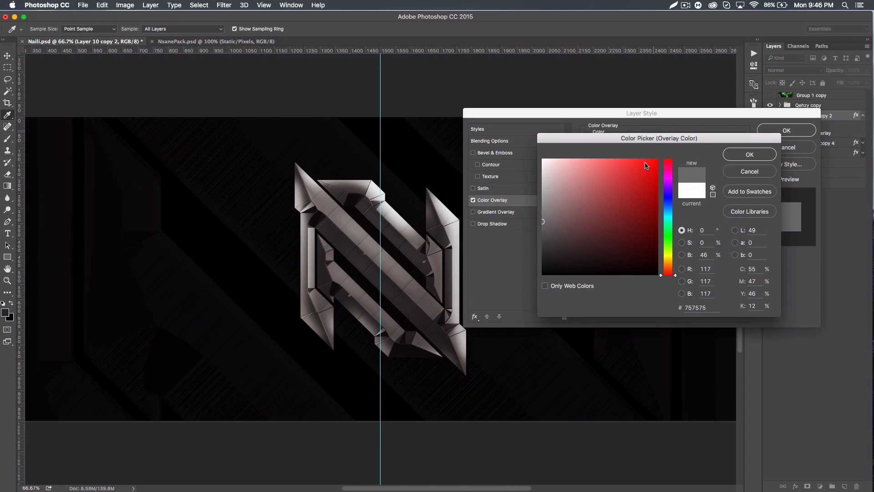
click(657, 159)
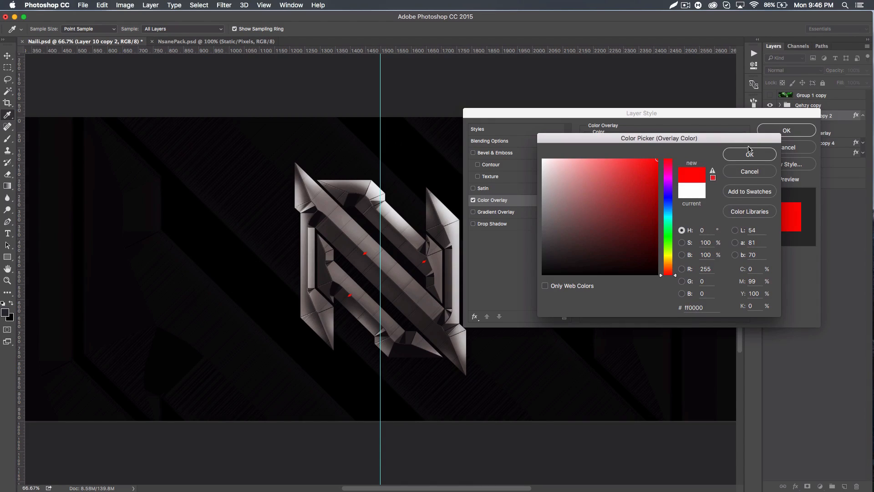
key(super+z)
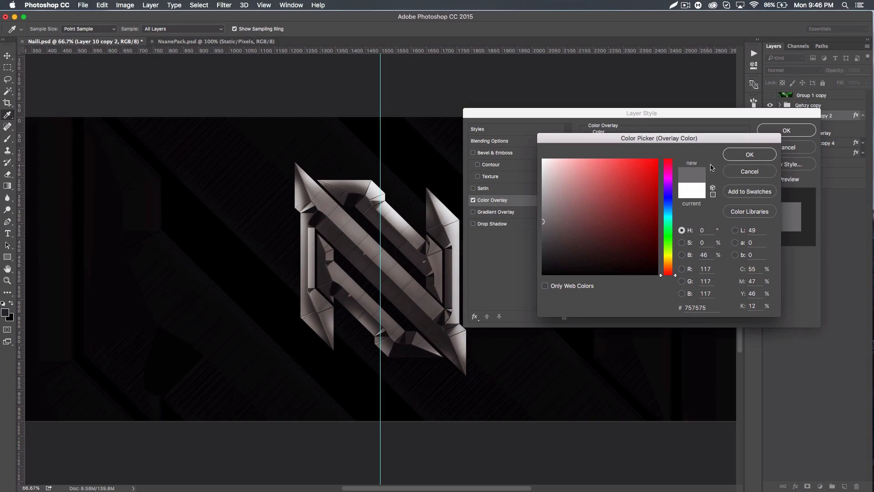
click(743, 155)
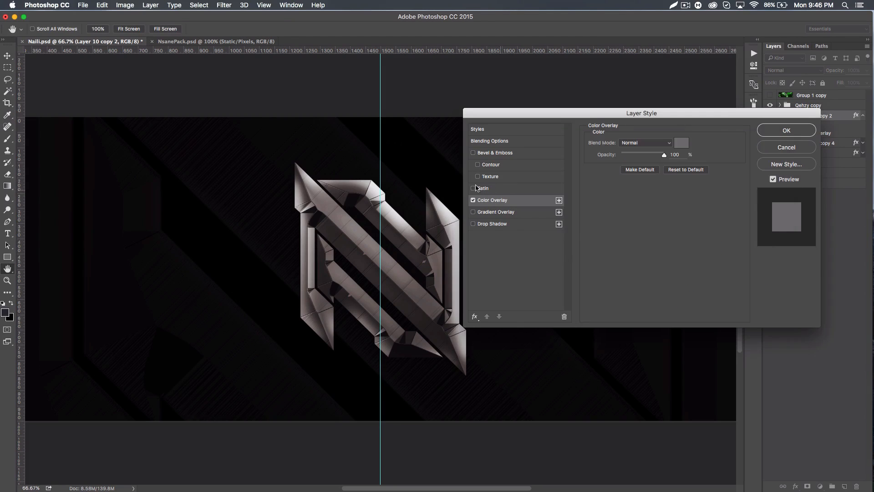
Add an Inner Glow to the shard layer's style and set its colour to green 00ff00.
click(475, 314)
click(499, 361)
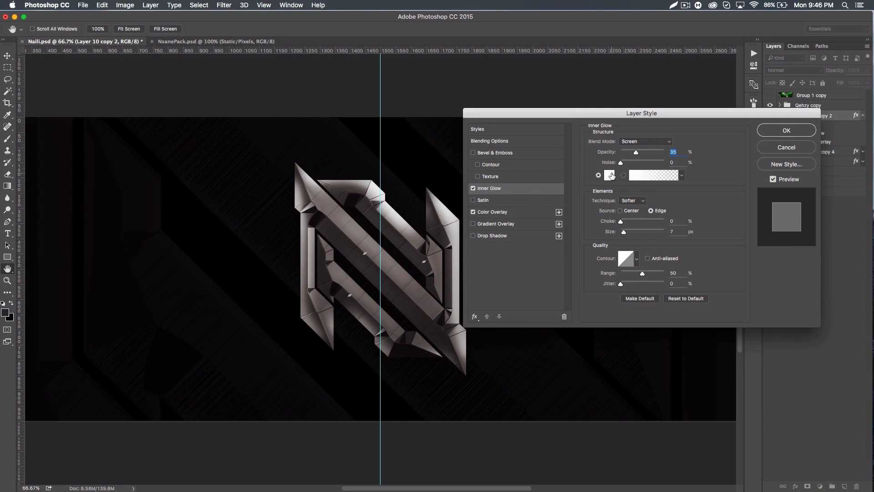
click(611, 175)
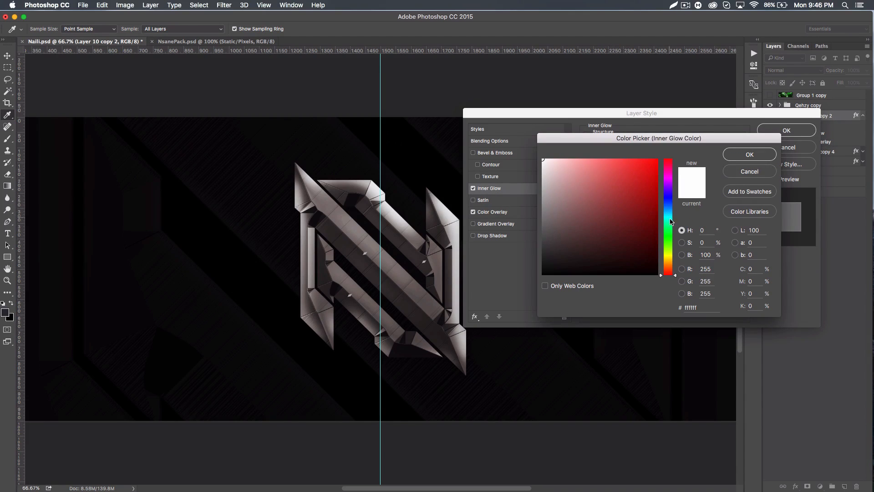
click(669, 236)
click(657, 159)
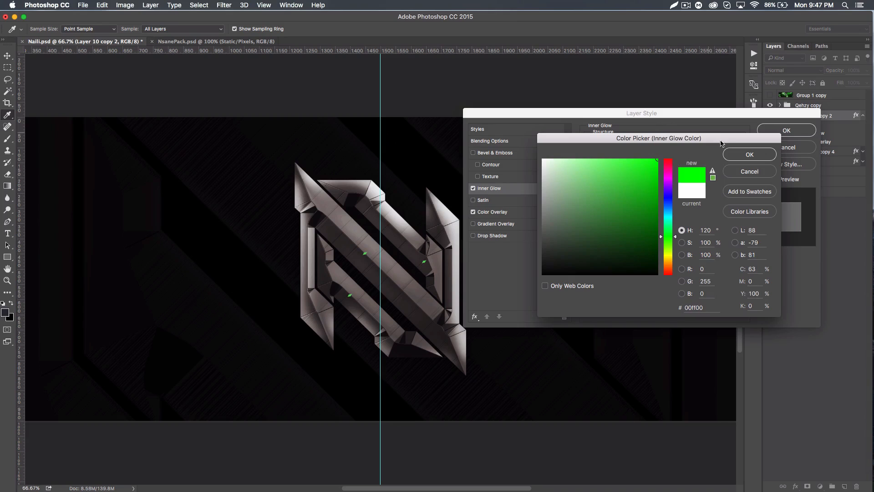
click(741, 153)
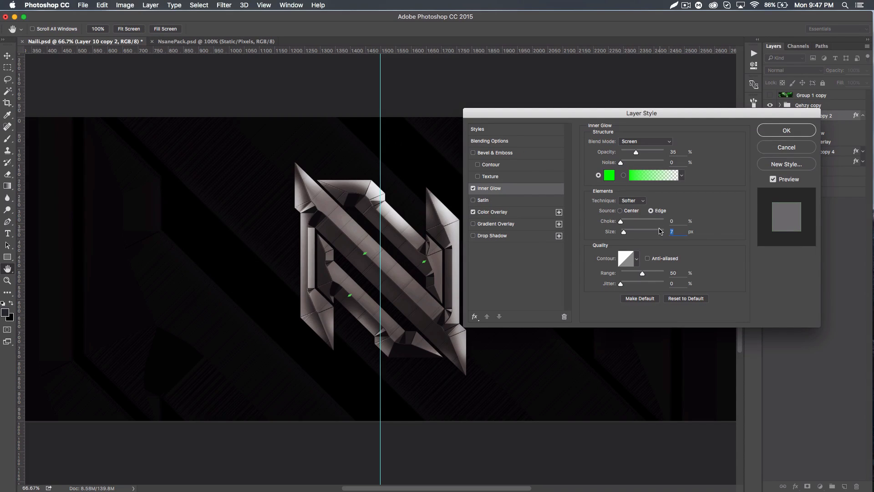
Reduce the size of the shard layer's Inner Glow to 3 px.
key(Down)
key(Down)
key(Down)
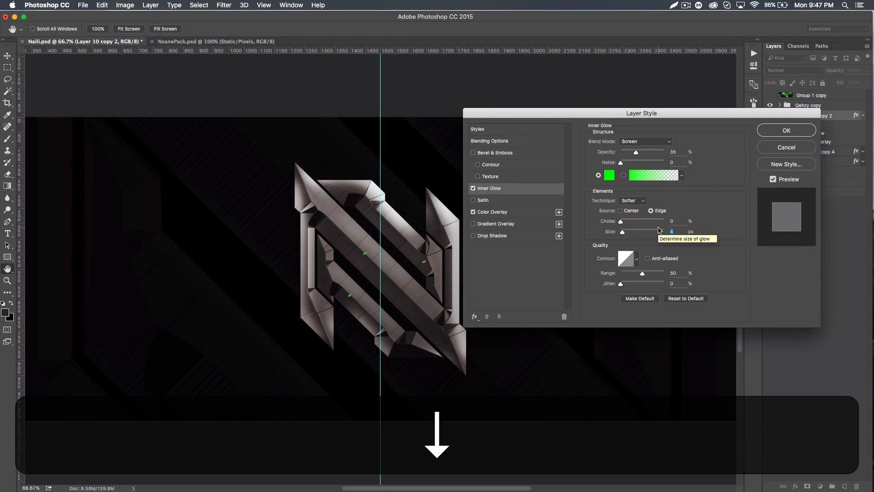
key(Down)
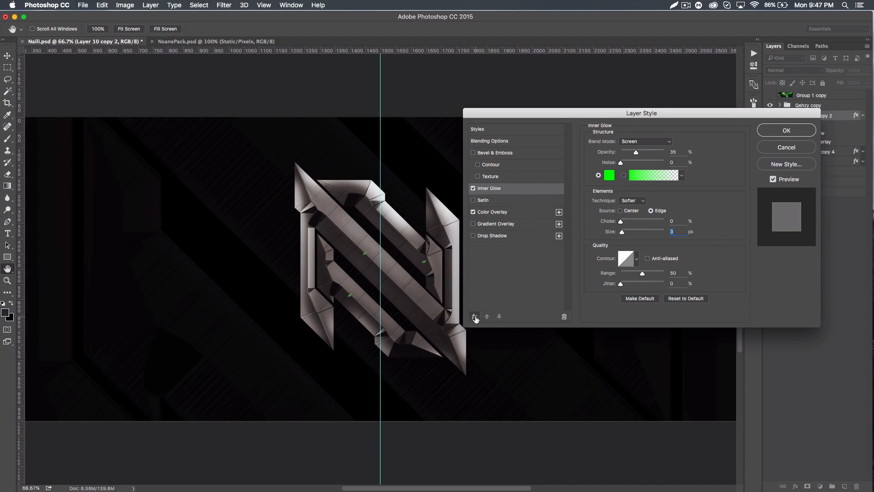
Add an Outer Glow to the shard layer's style in green 00ff00 with a size of 16 px.
click(475, 316)
click(496, 401)
click(615, 173)
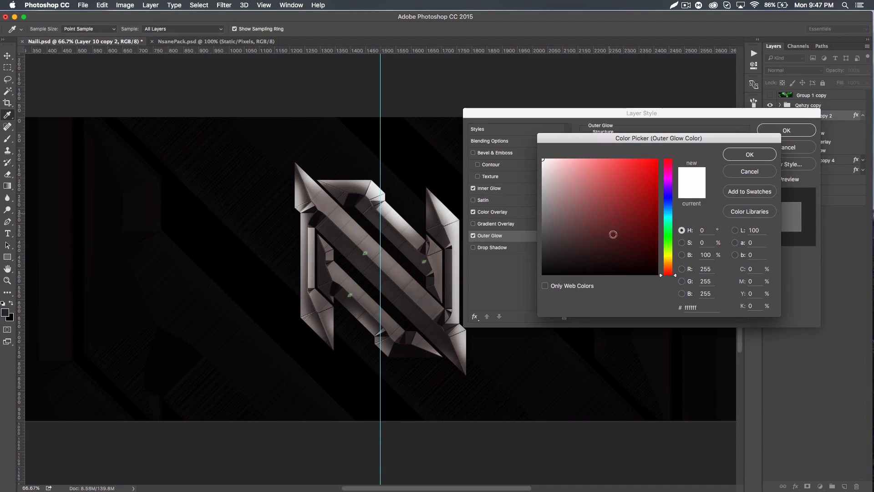
click(668, 236)
drag(632, 205, 703, 122)
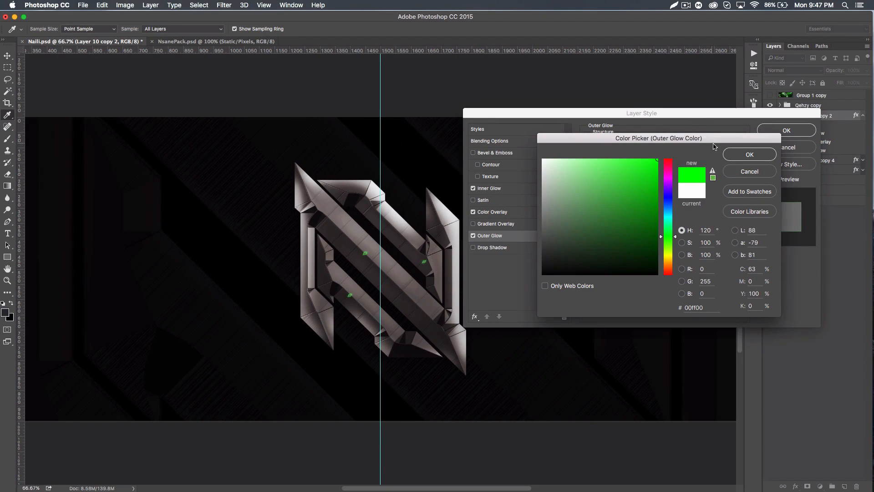
click(725, 157)
drag(626, 223, 627, 223)
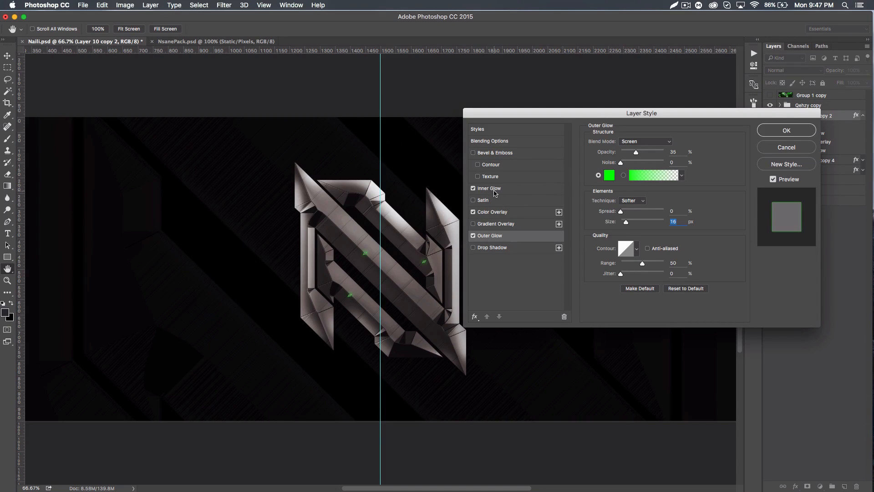
Increase the shard layer's Inner Glow size by 1 px and apply the layer style.
click(496, 193)
click(672, 232)
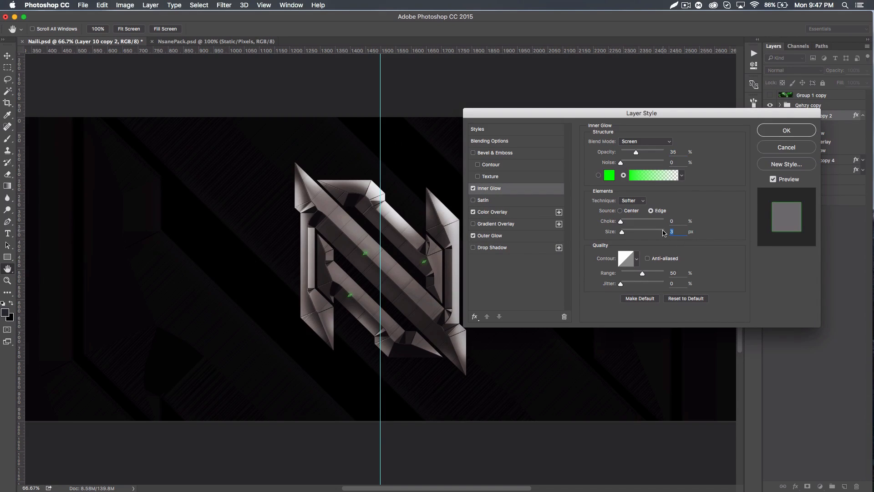
key(Up)
click(786, 130)
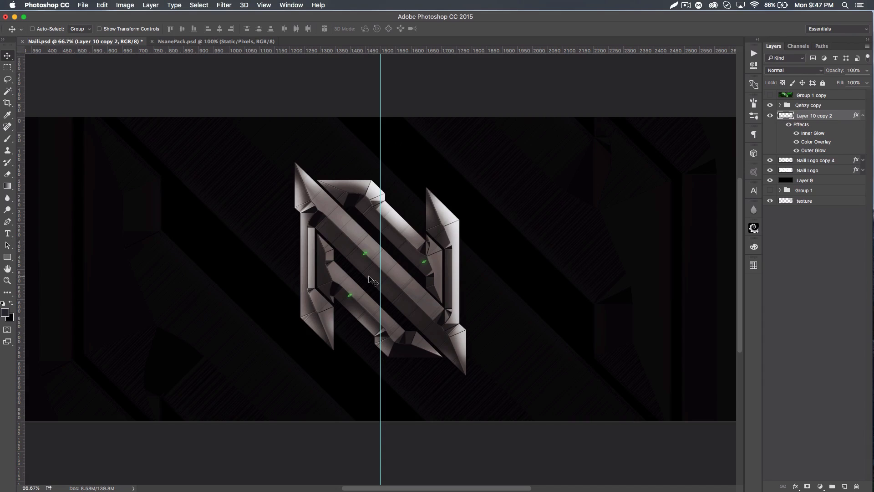
Add a pattern fill layer directly above Layer 9, using the grey halftone camouflage pattern at 100% scale.
click(809, 184)
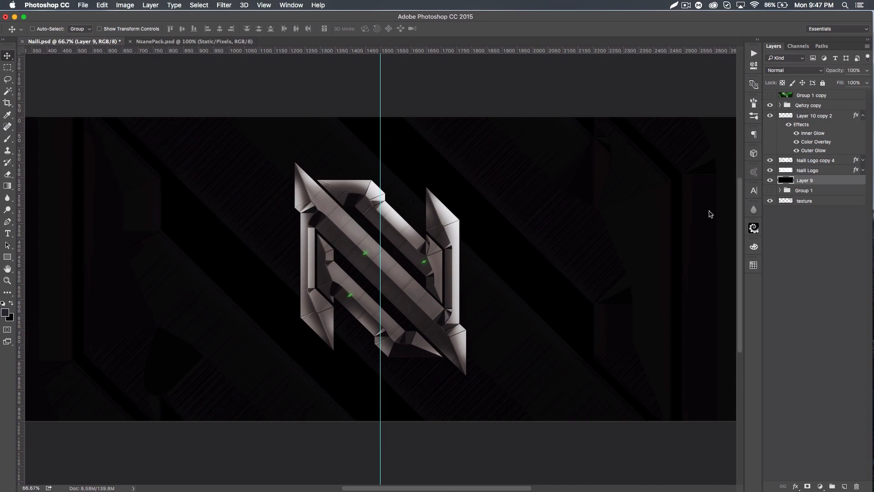
key(super+minus)
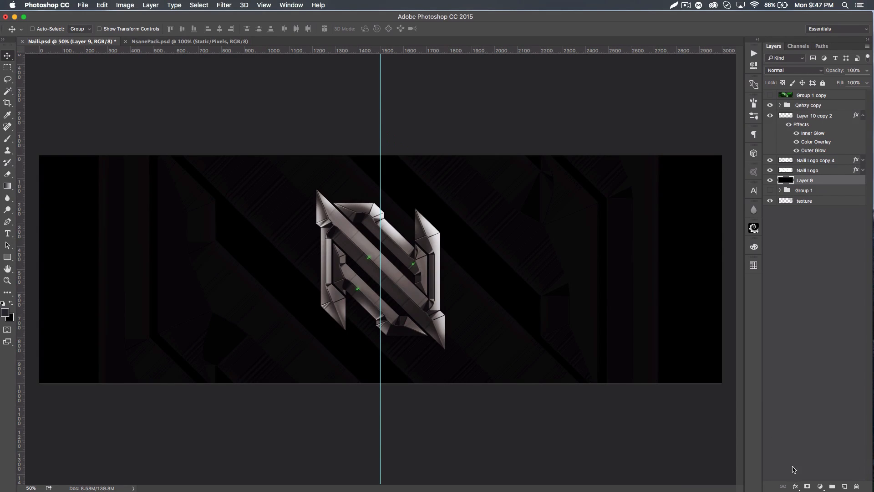
click(820, 486)
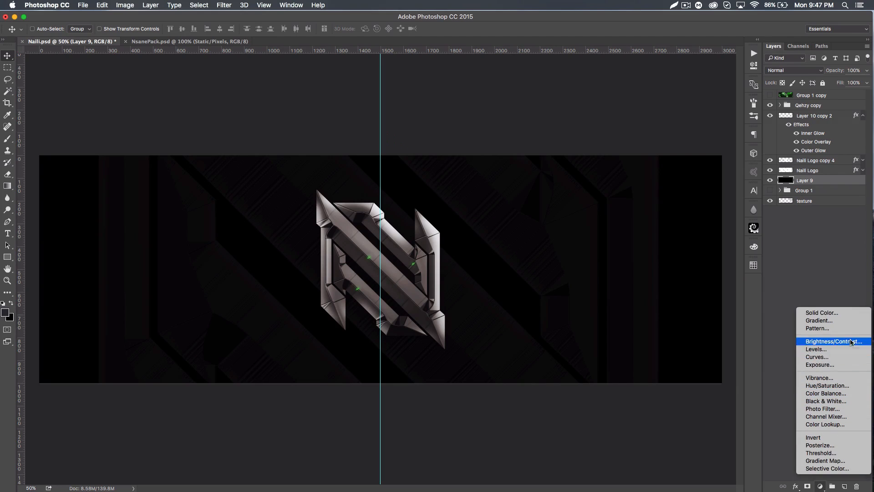
click(817, 327)
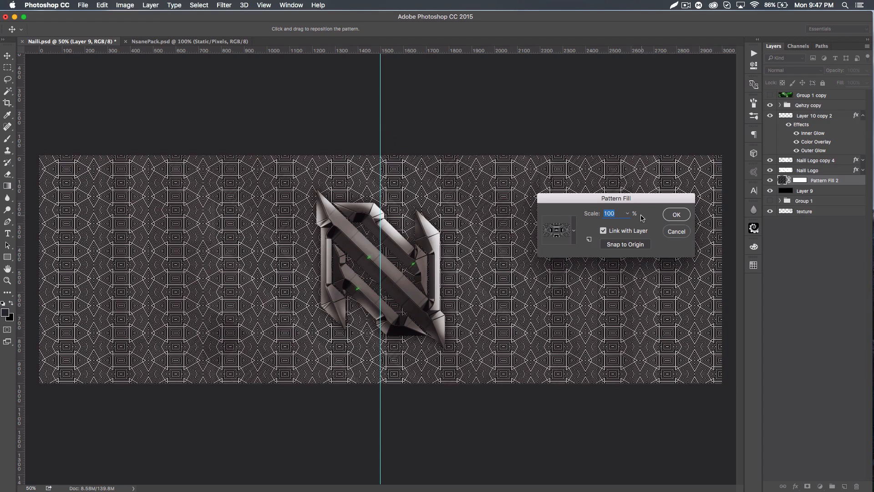
click(574, 233)
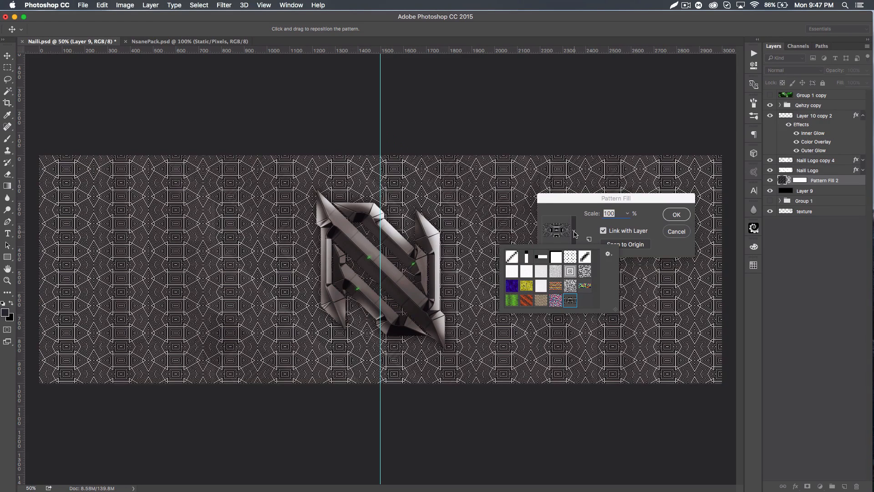
click(585, 272)
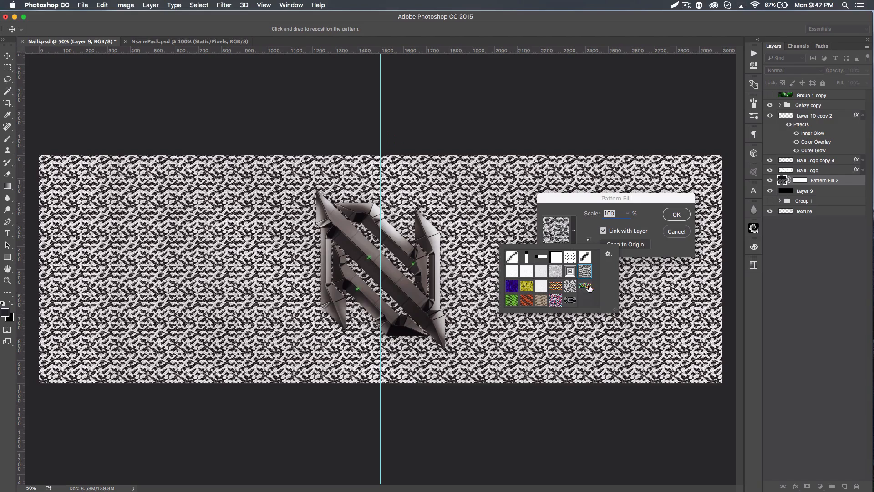
click(569, 286)
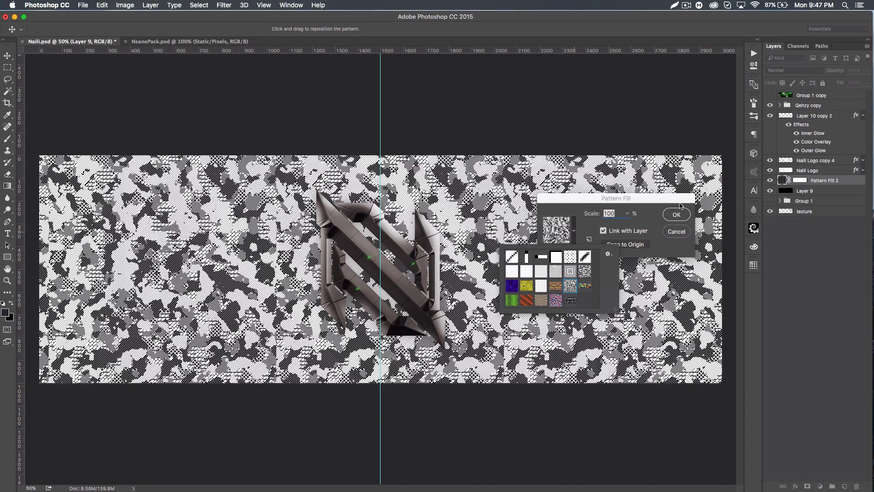
click(688, 215)
click(688, 215)
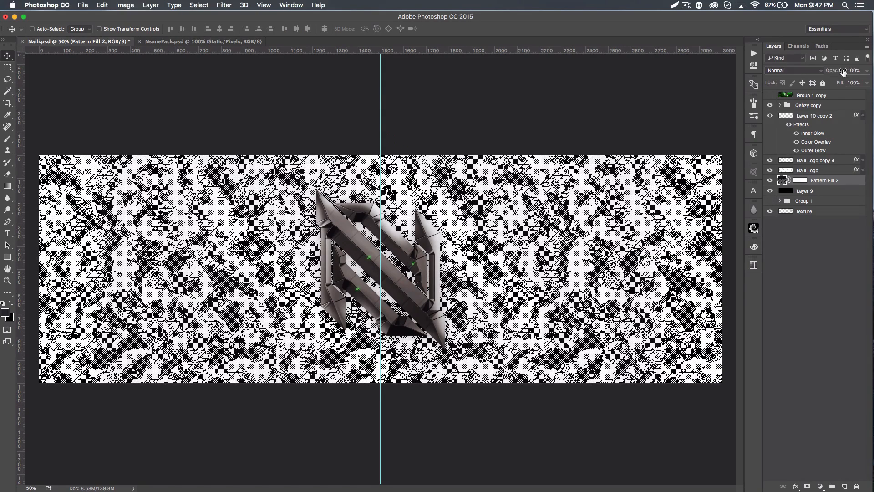
Lower the pattern fill layer's opacity until the camouflage is barely noticeable, and collapse the shard layer's effects list.
drag(841, 75, 797, 74)
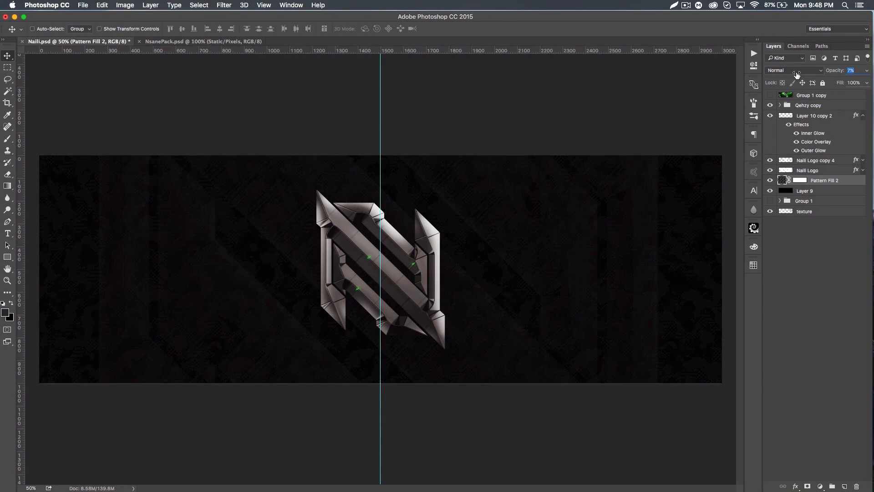
drag(796, 74, 796, 74)
click(863, 116)
click(803, 117)
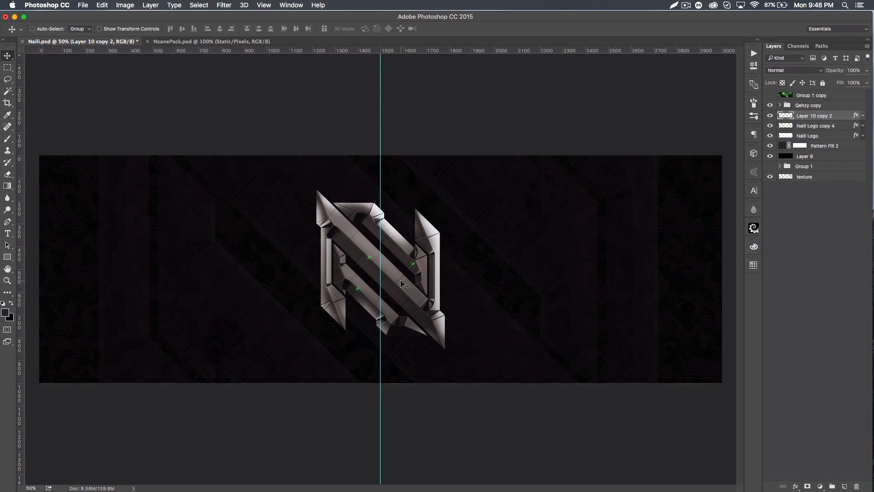
Duplicate the texture layer, place the copy above the shard layer, and move and scale it to cover the whole logo.
click(817, 177)
key(super+j)
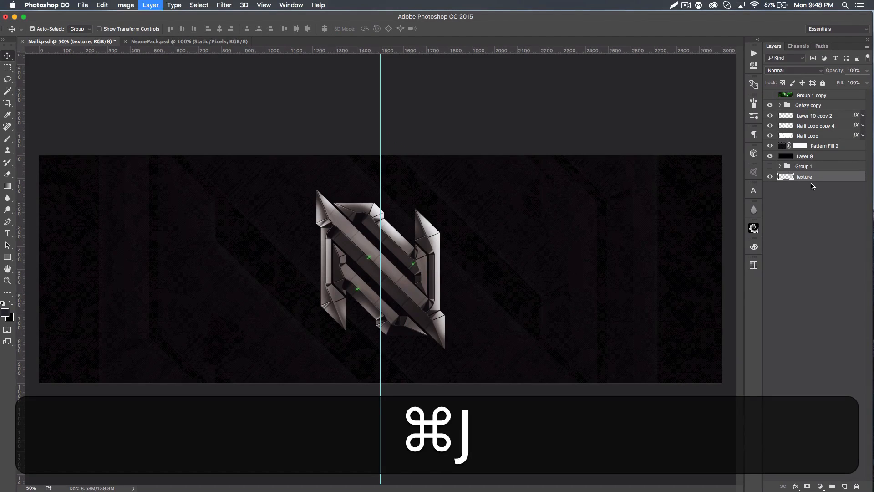
drag(822, 116, 823, 113)
drag(560, 244, 363, 225)
key(super)
key(super+t)
drag(461, 183, 456, 351)
key(Return)
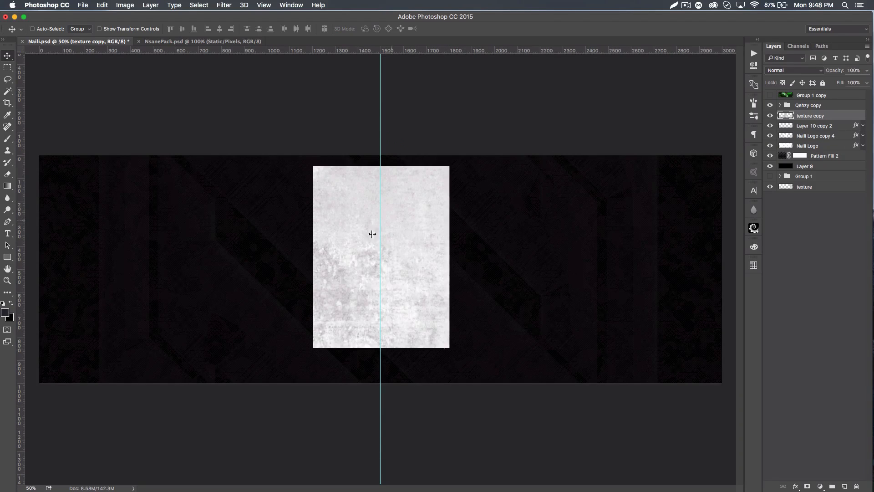
alt+click(840, 121)
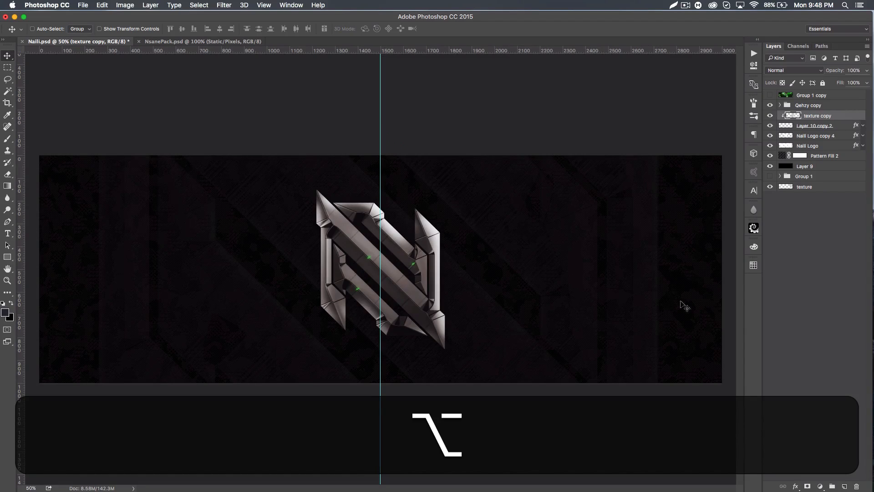
key(cmd+z)
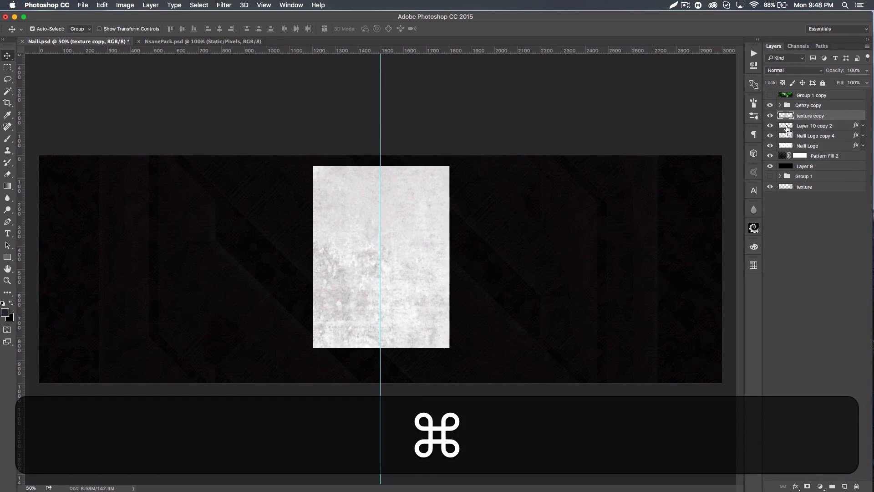
super+click(786, 129)
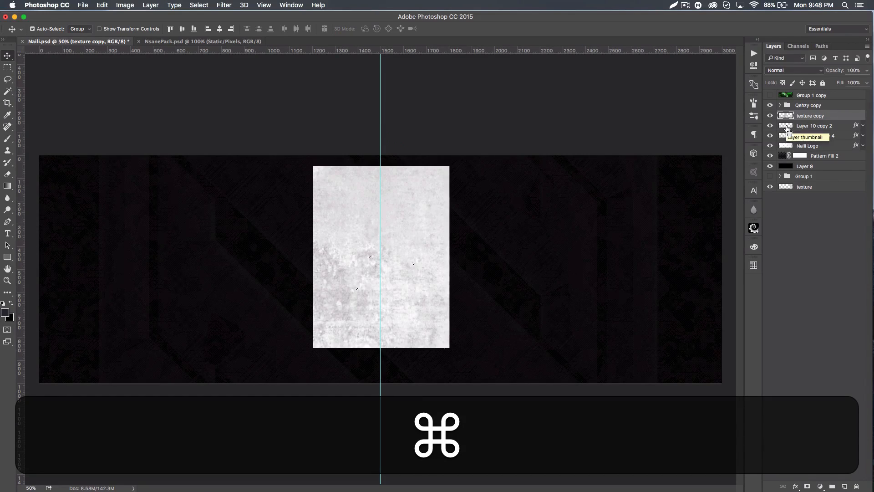
key(super+d)
Trim the texture copy to the logo's shape by selecting the Naili Logo copy 4 outline, inverting the selection and deleting the outside.
super+click(789, 135)
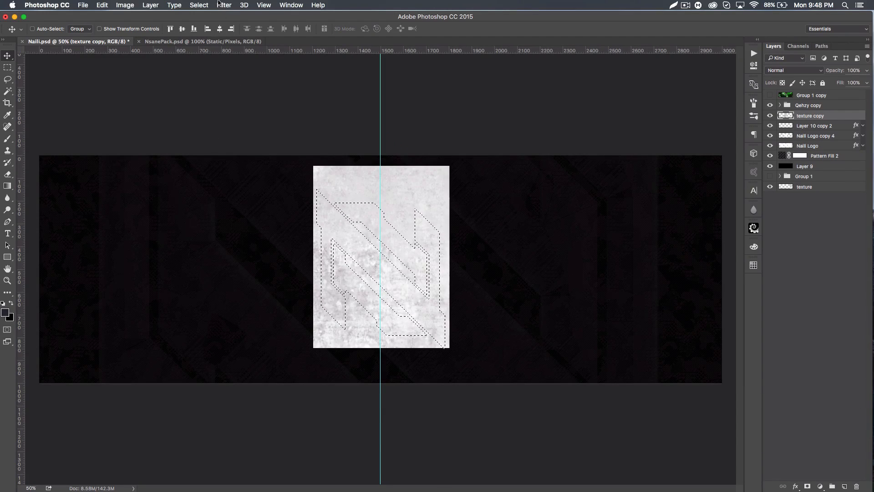
click(200, 5)
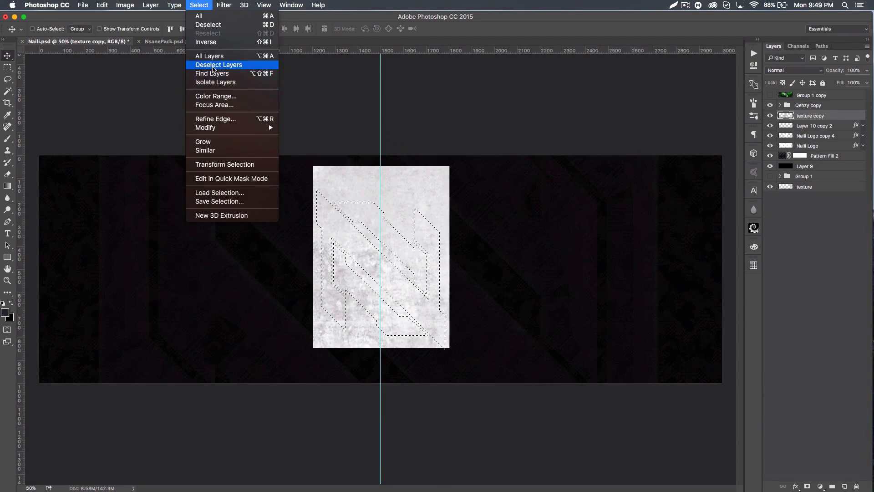
click(207, 41)
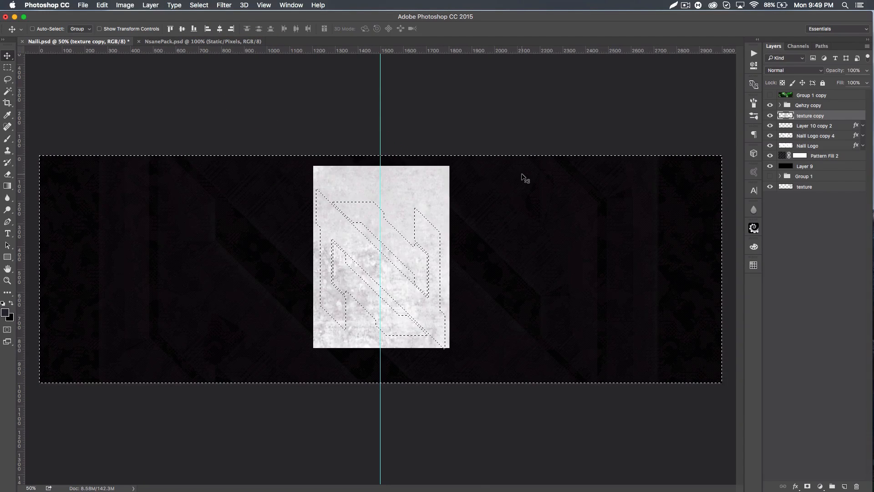
key(BackSpace)
key(super+d)
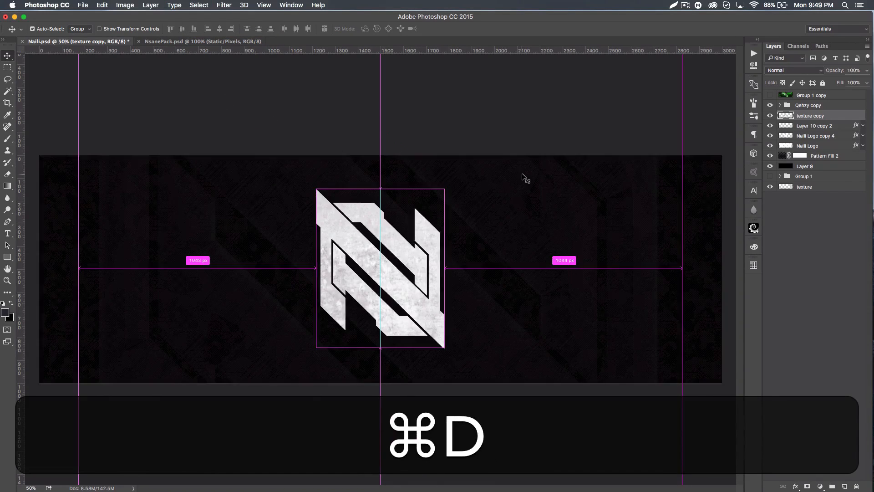
Set the texture copy's blend mode to Overlay and place it beneath the shard layer.
click(778, 72)
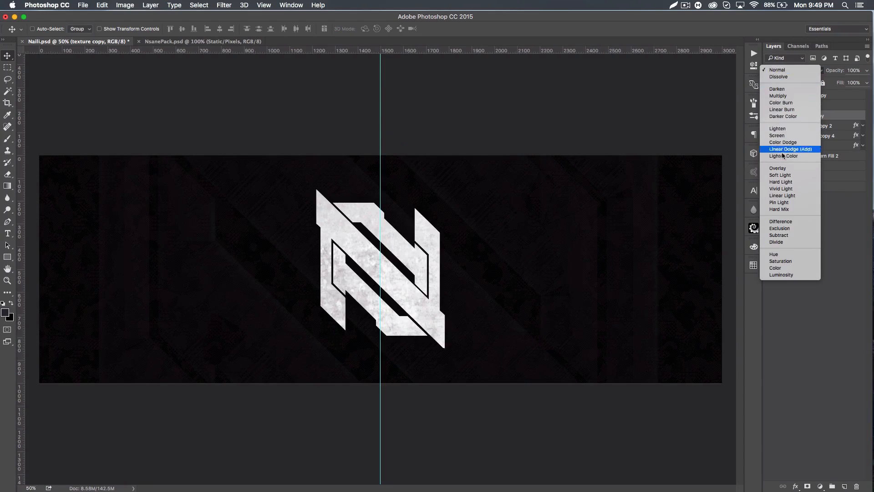
click(780, 168)
drag(827, 114, 824, 132)
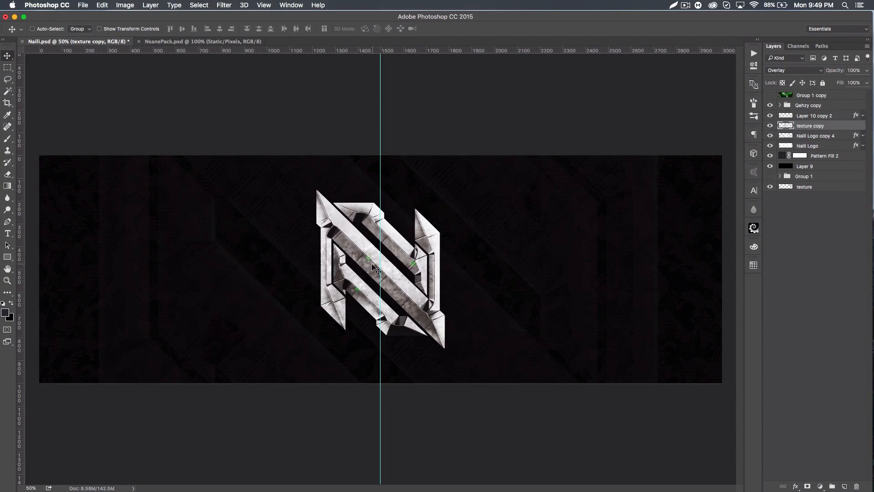
Lower the texture copy's opacity to 15% and hide the guide.
drag(837, 73, 800, 76)
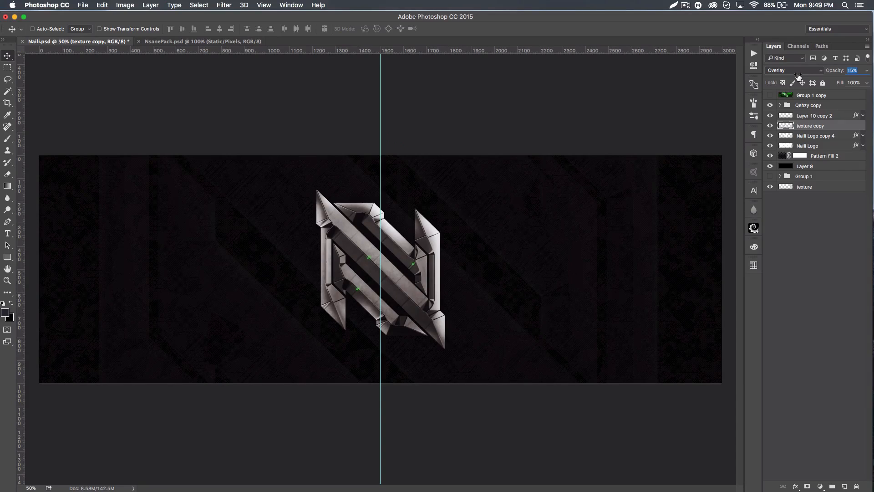
drag(798, 76, 798, 77)
key(super+h)
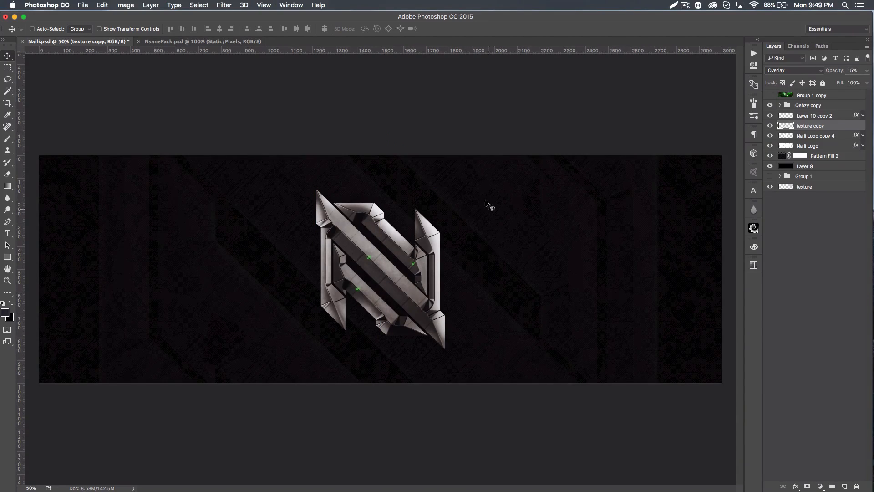
Create a new empty layer above the shard layer and ready the Brush tool with white as the foreground colour.
click(831, 117)
key(super+minus)
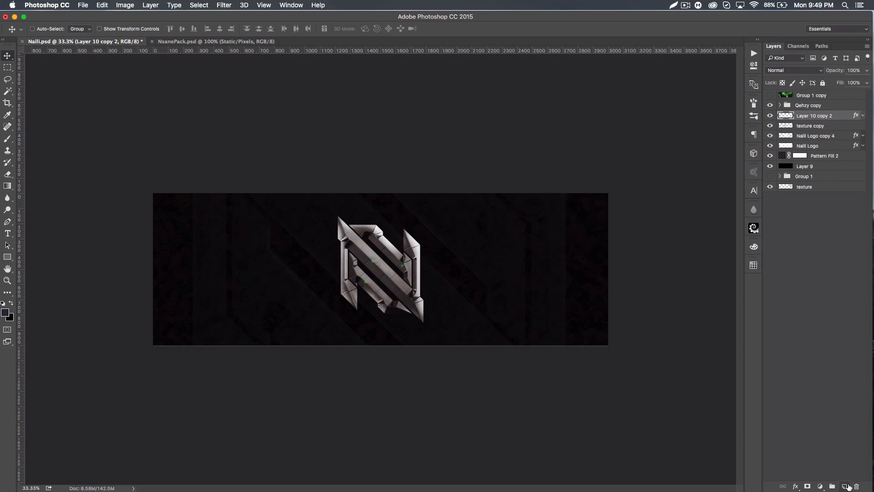
click(846, 487)
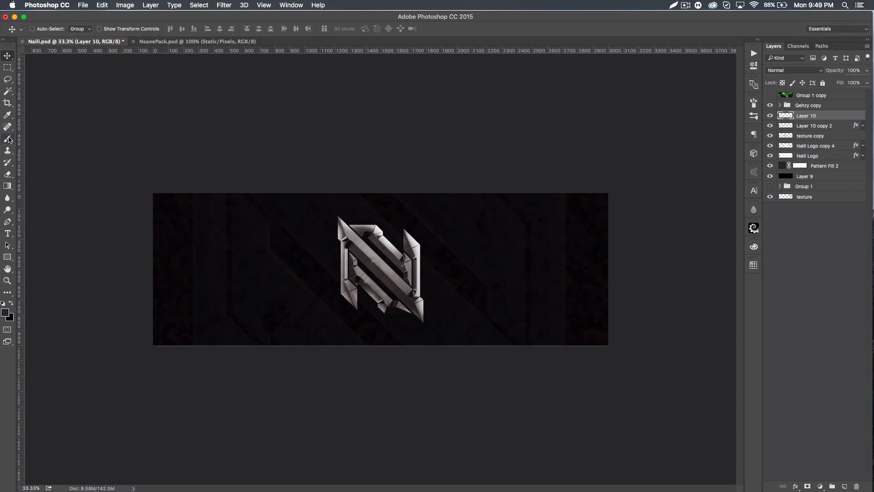
click(9, 139)
click(4, 303)
click(11, 303)
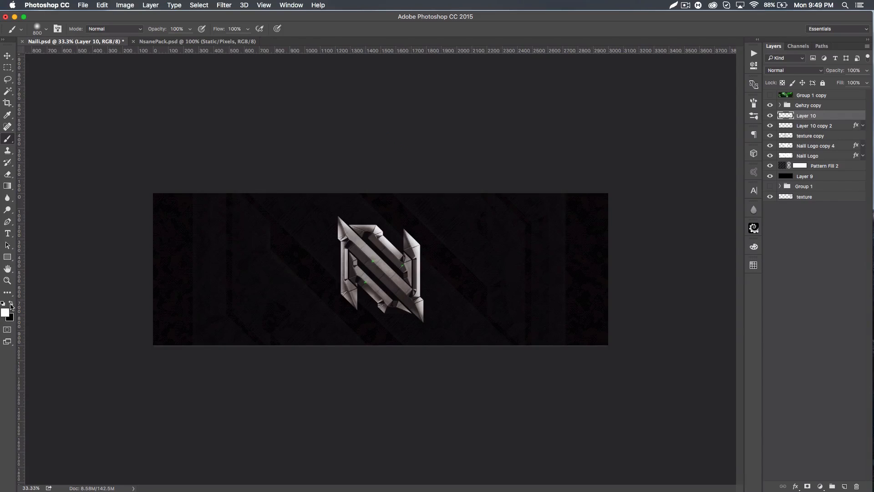
Stamp a white 2048 px lightning brush, tilted diagonally, across the area beside the logo's right side and at the banner's upper-left corner.
click(47, 29)
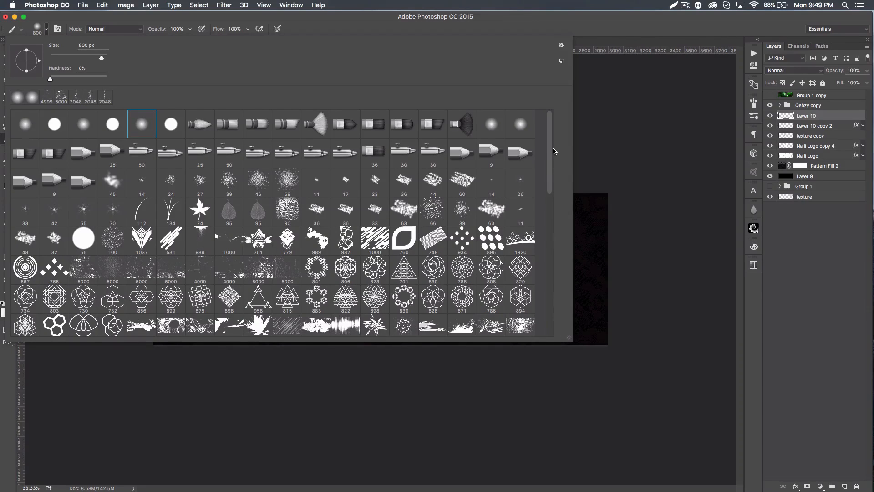
drag(551, 149, 553, 250)
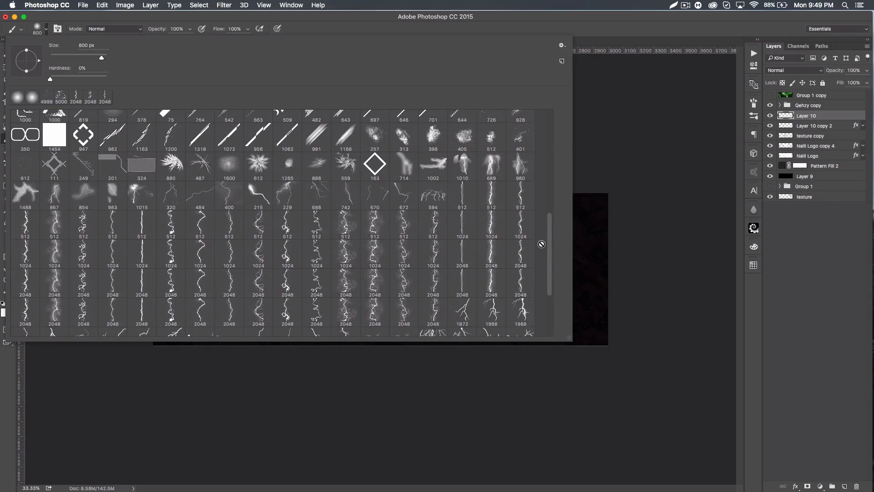
drag(550, 242, 554, 257)
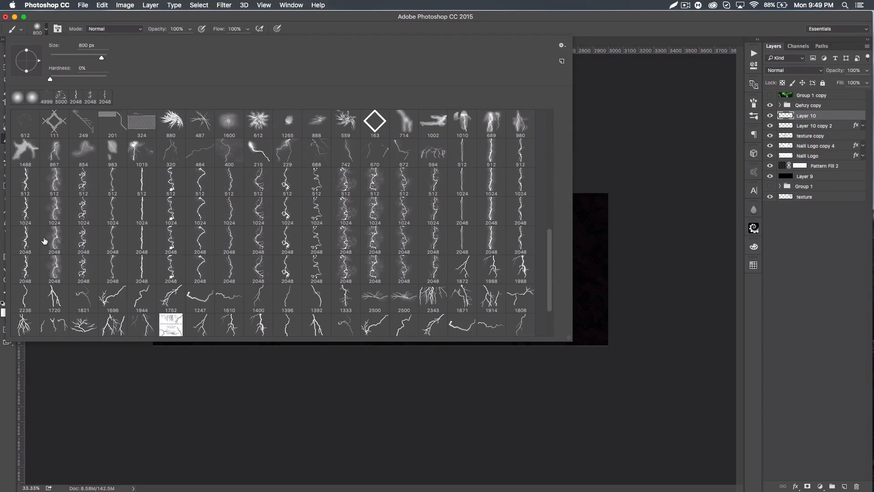
click(28, 269)
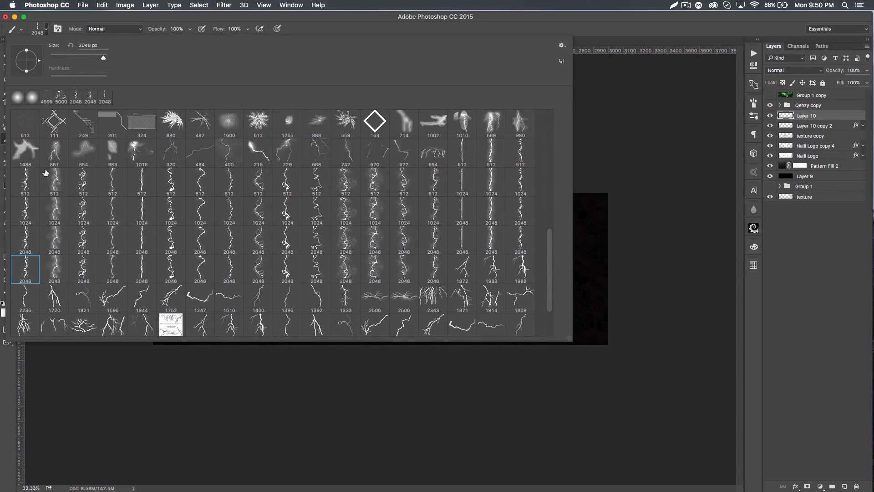
drag(35, 64, 41, 74)
click(618, 31)
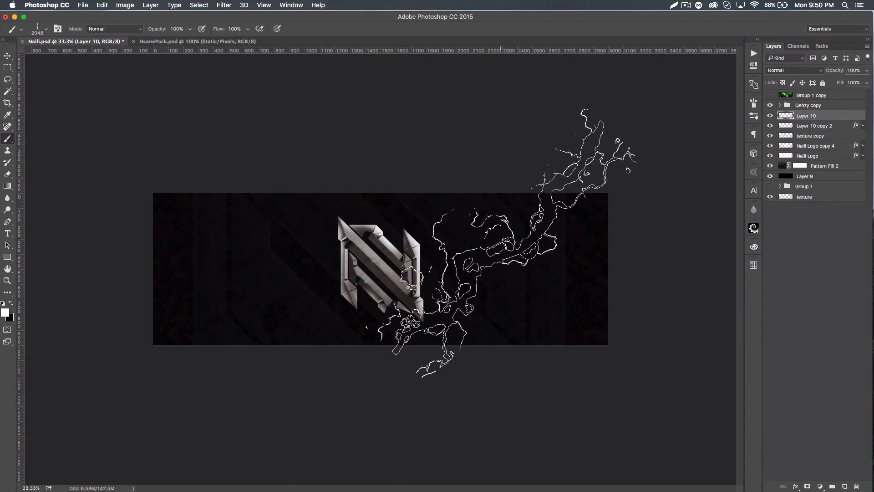
click(508, 244)
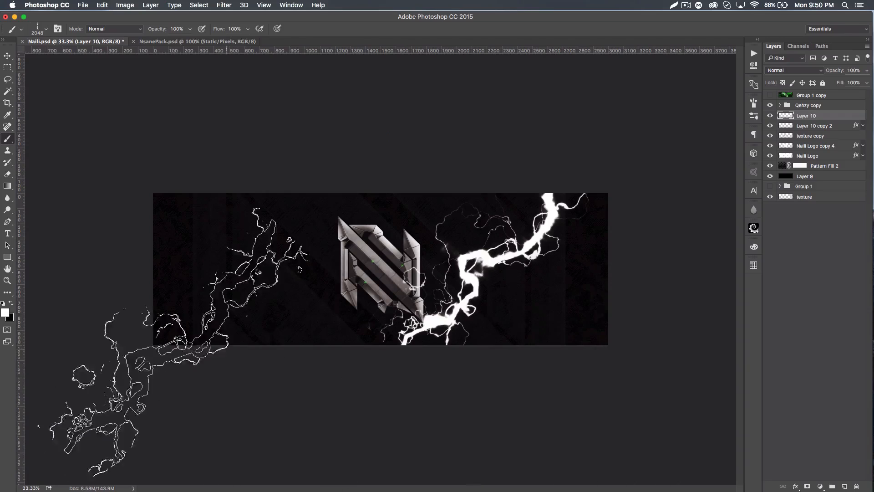
click(125, 224)
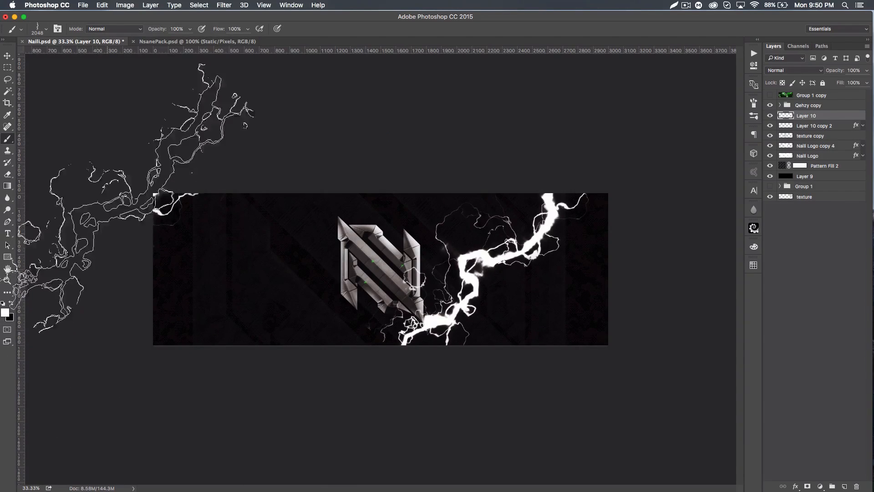
Switch to a different, curlier 2048 px lightning brush tip and rotate its angle for the area beside the logo's left side.
click(45, 30)
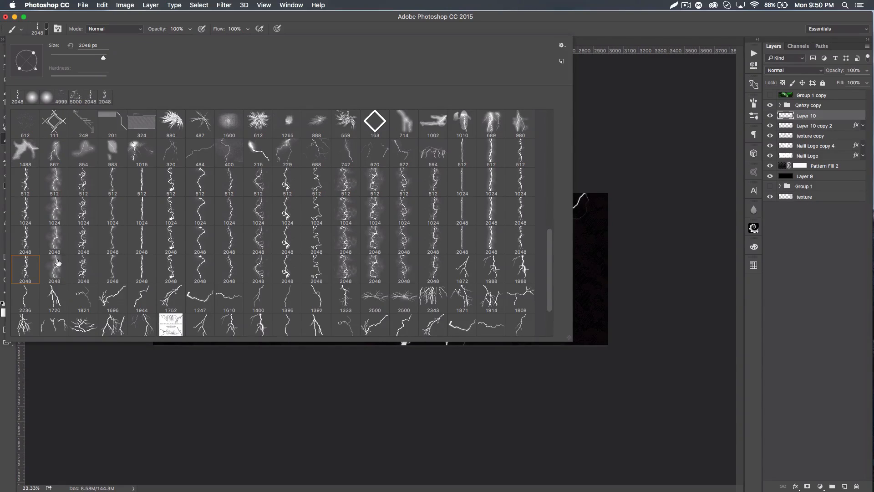
click(290, 237)
mouse_move(40, 61)
mouse_down()
mouse_move(39, 74)
mouse_move(10, 78)
mouse_up()
key(Return)
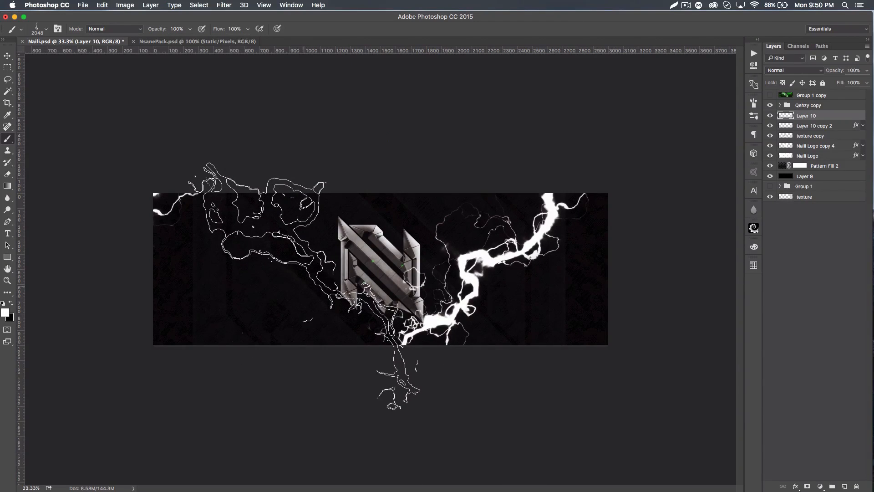
click(47, 29)
drag(29, 68, 41, 63)
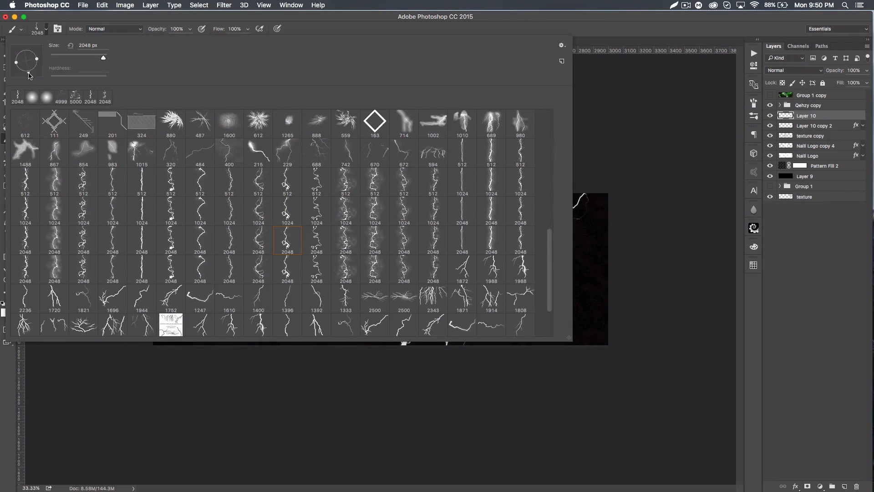
key(Return)
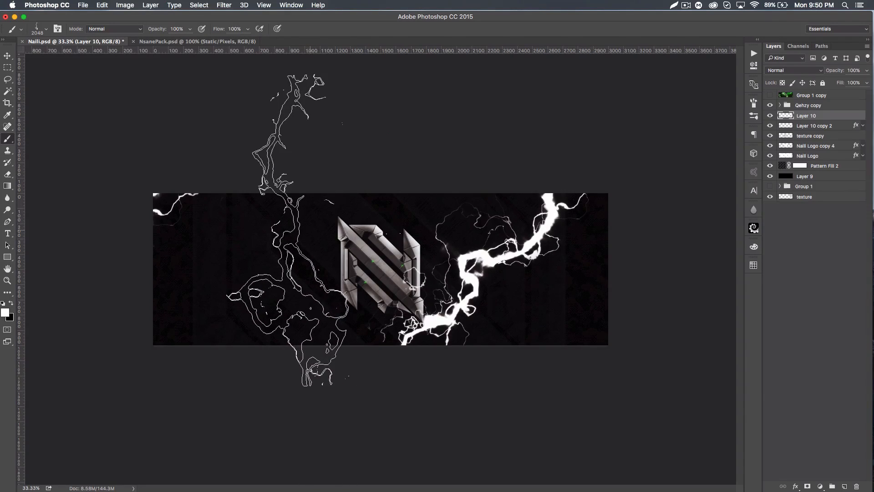
Flip the curly lightning brush upside down after undoing a trial stamp, and stamp it beside the logo's left side and at the lower-left corner.
click(297, 225)
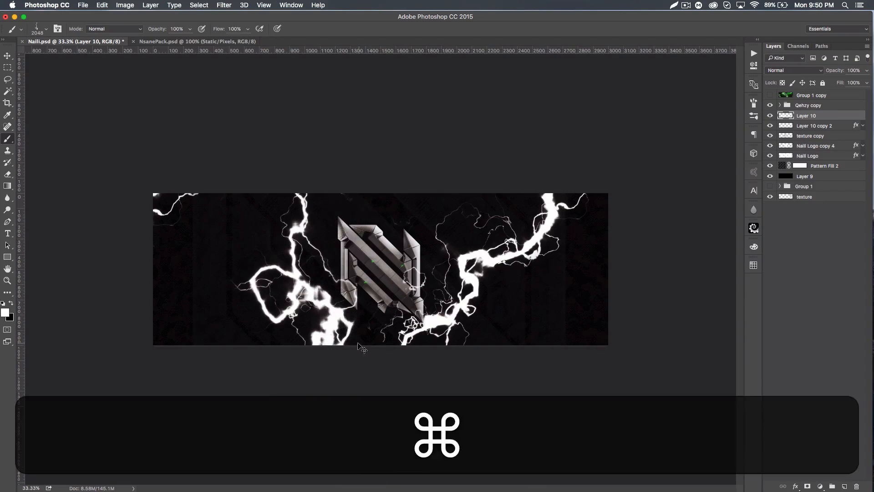
key(super+z)
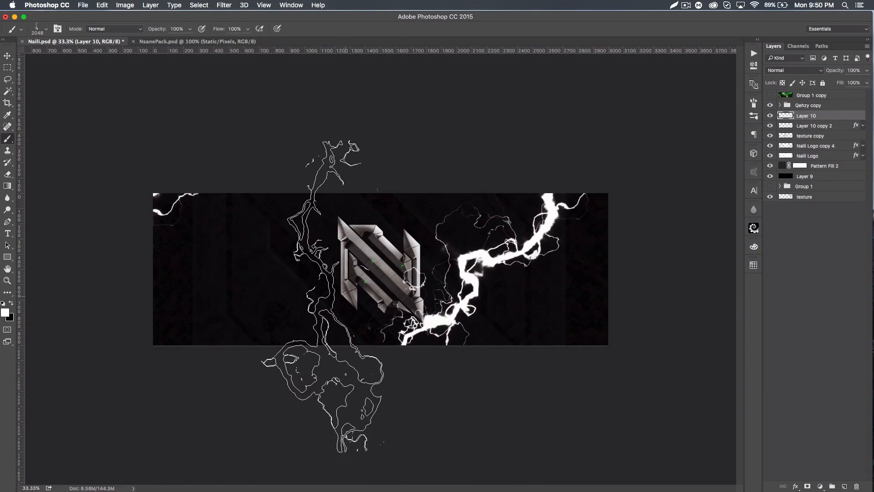
click(46, 29)
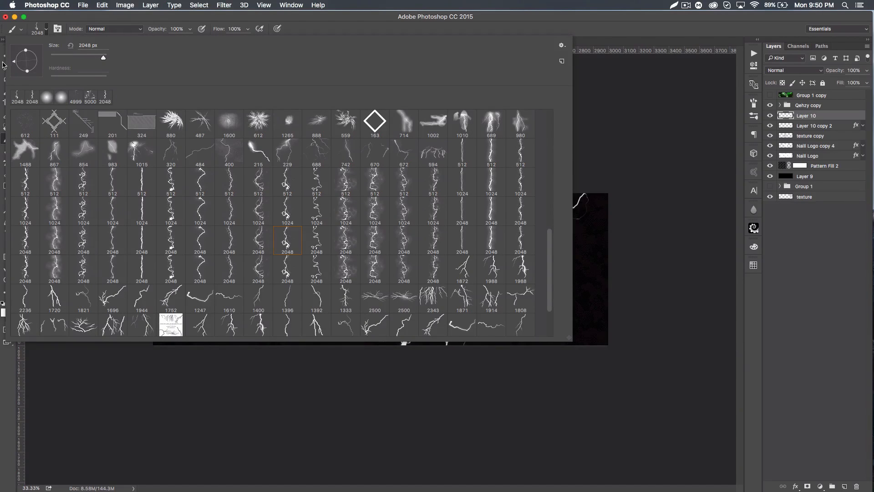
key(Return)
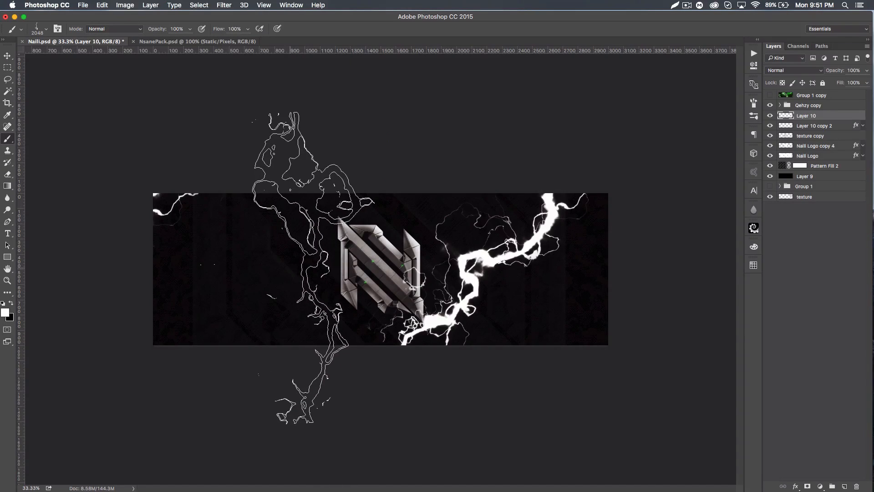
click(314, 268)
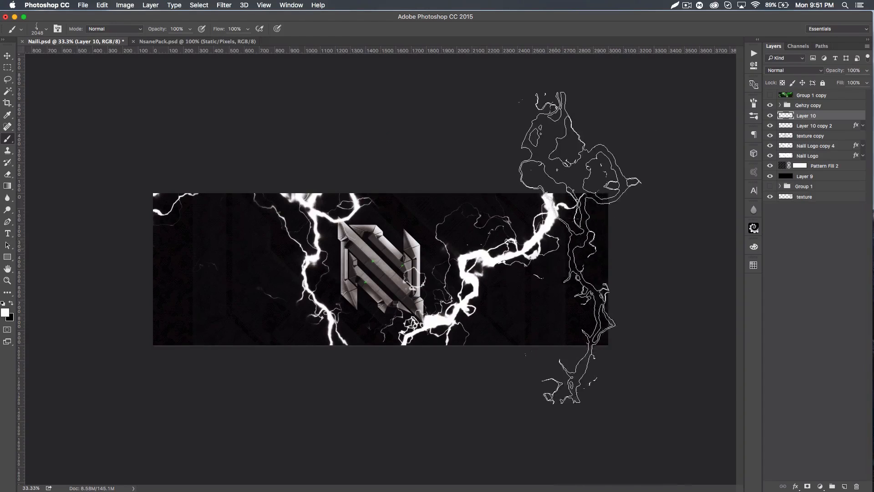
click(160, 392)
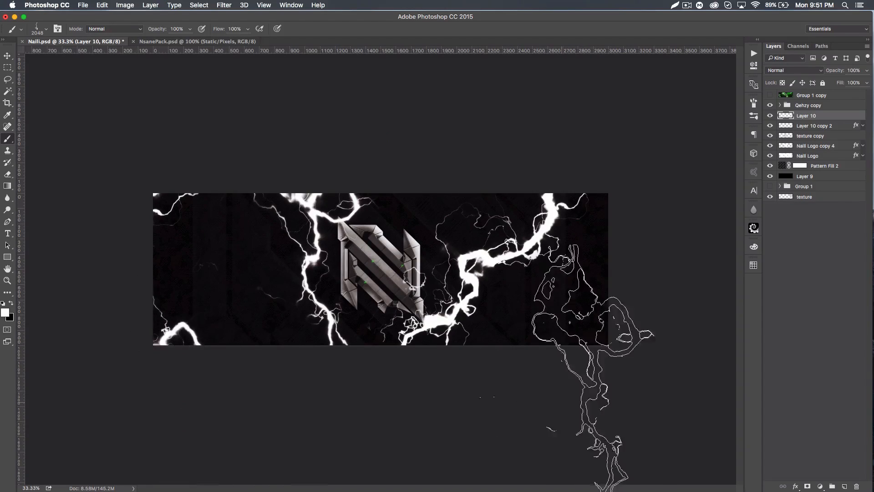
Choose another 2048 px lightning brush tip, tilt it, and stamp a bolt at the banner's lower-right corner.
click(47, 31)
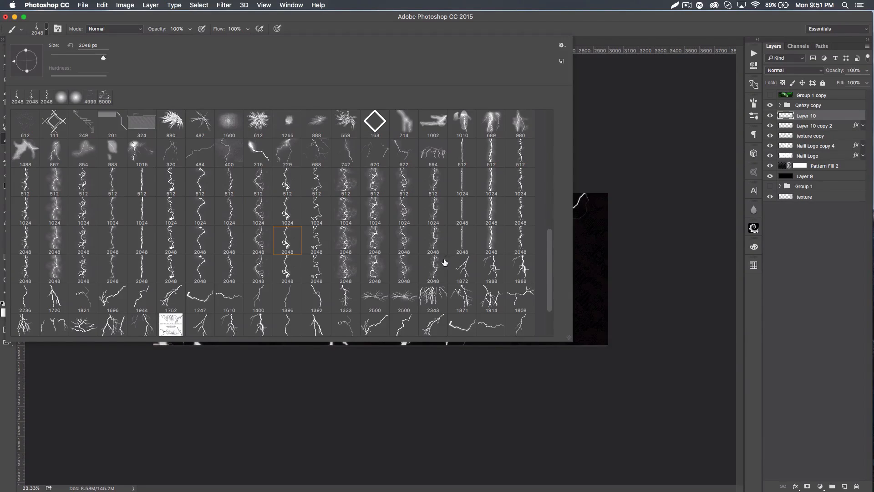
click(520, 240)
drag(38, 60, 40, 70)
click(403, 338)
key(Return)
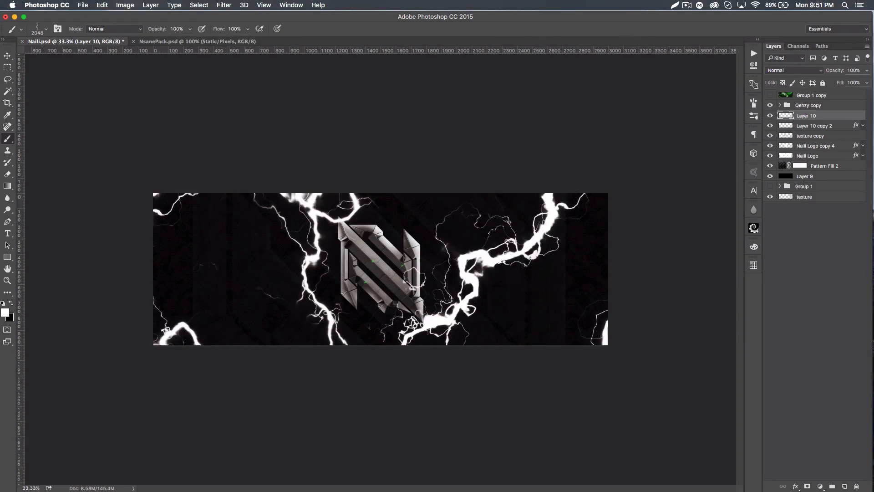
Apply the Wave distortion to the lightning layer with 5 sine generators, wavelength 10–120, amplitude 5–35 and 100% scale.
click(8, 56)
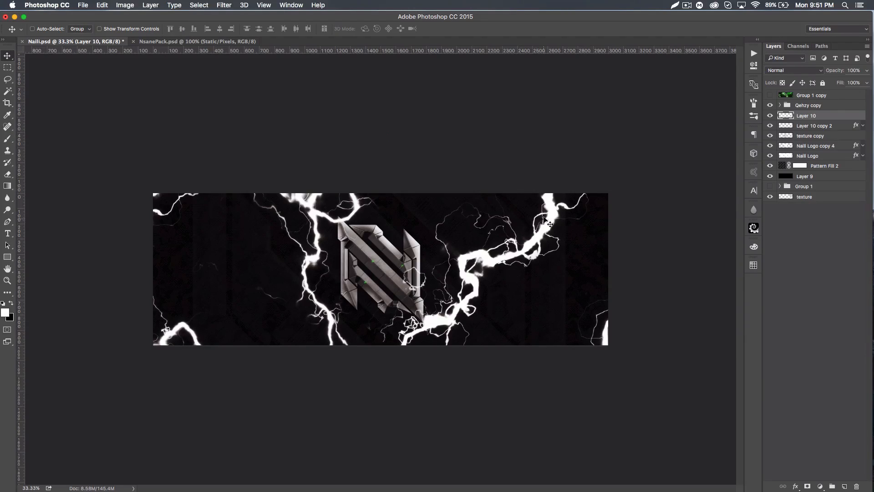
click(227, 5)
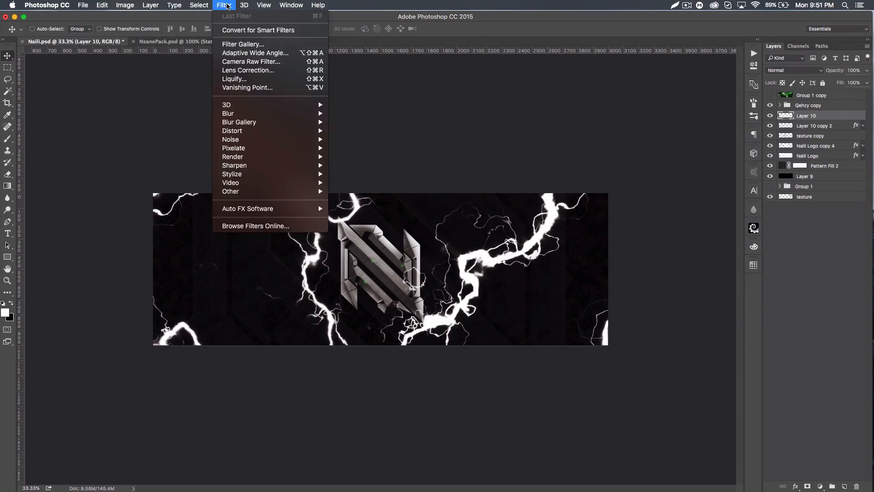
mouse_move(296, 132)
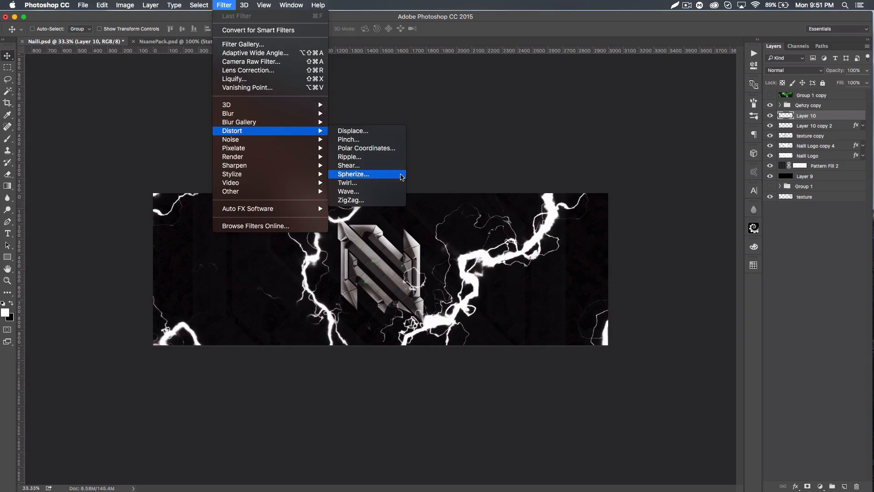
click(378, 192)
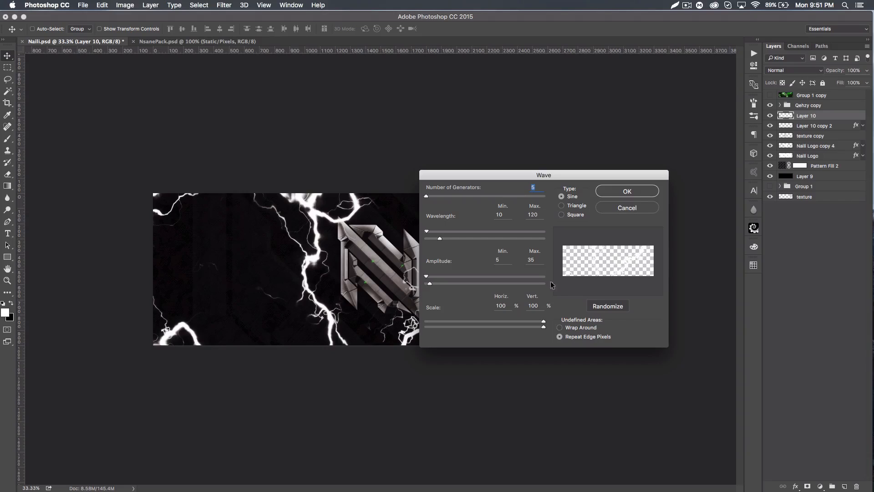
click(627, 192)
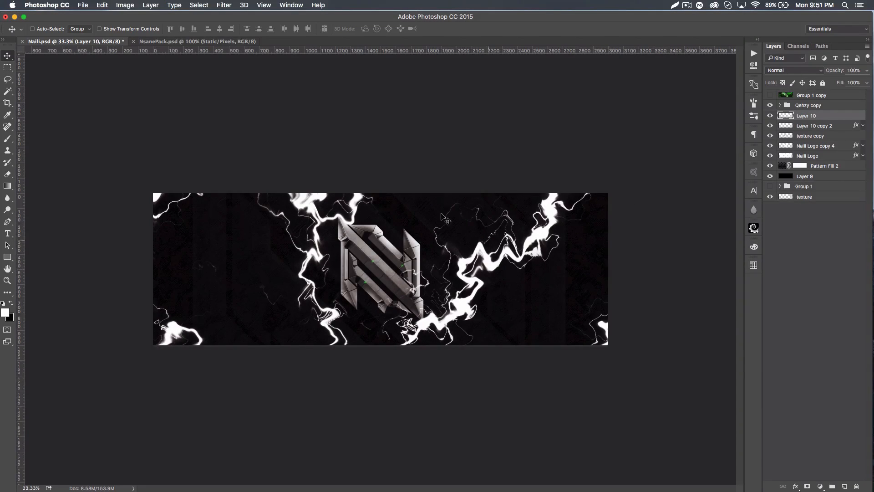
Review the Wave filter's generator, wavelength, amplitude and scale settings without applying it again.
click(227, 4)
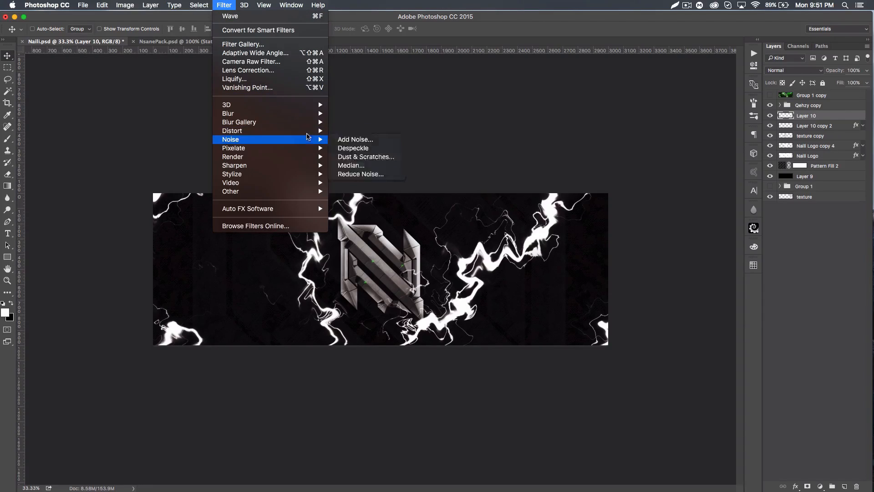
mouse_move(291, 130)
click(364, 191)
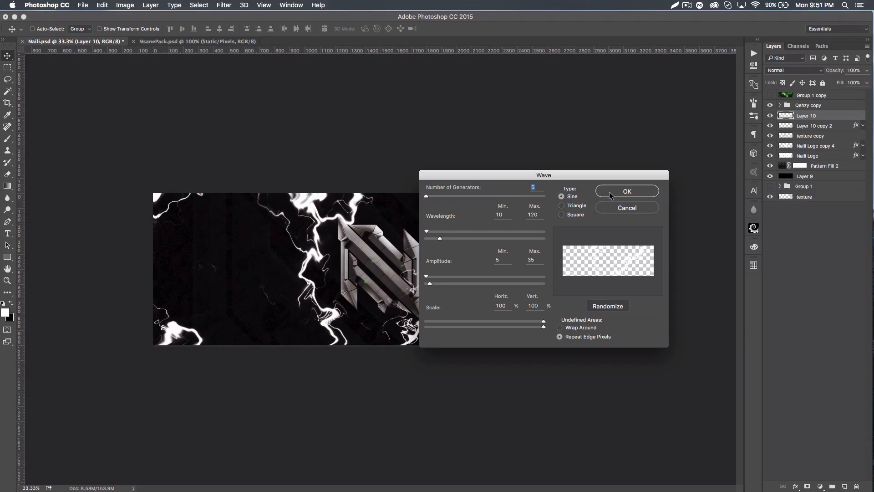
click(624, 199)
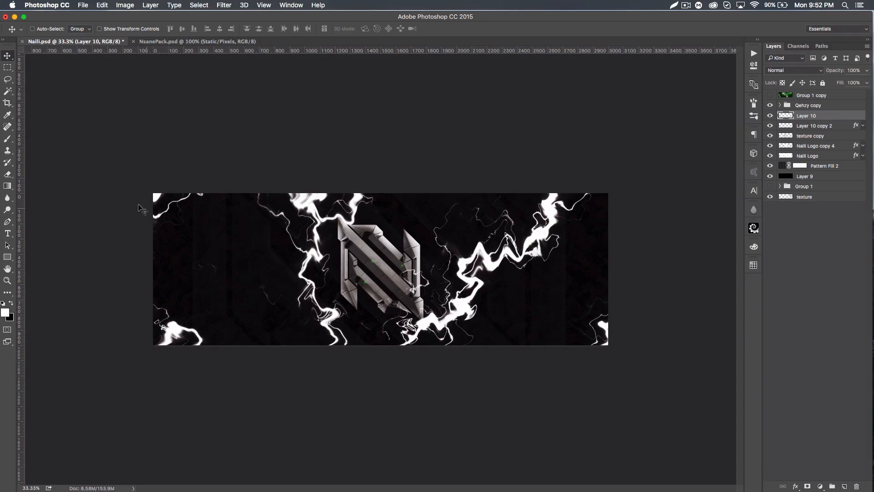
Erase the lower part of the lightning bolt beside the logo's left side with a large soft eraser.
click(9, 174)
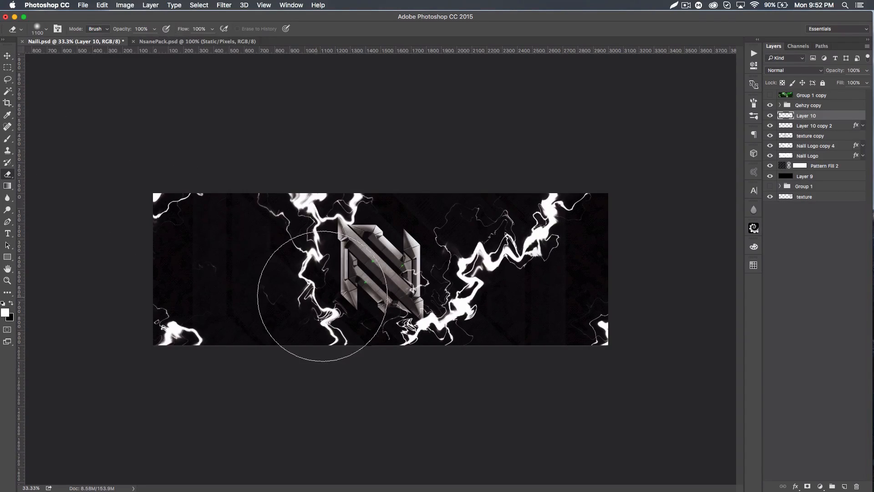
key(bracketleft)
key(bracketleft)
key(bracketleft)
key(bracketleft)
key(bracketleft)
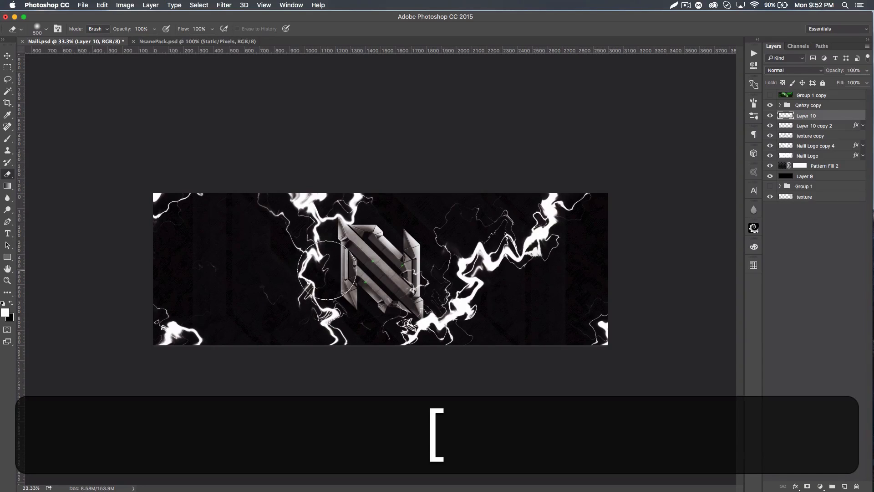
key(bracketright)
key(bracketright)
mouse_move(343, 331)
mouse_down()
mouse_move(314, 339)
mouse_move(315, 347)
mouse_up()
Try erasing the middle of the bolt beside the logo's right side with a 600 px eraser, refining its end at 150 px.
key(bracketleft)
key(bracketleft)
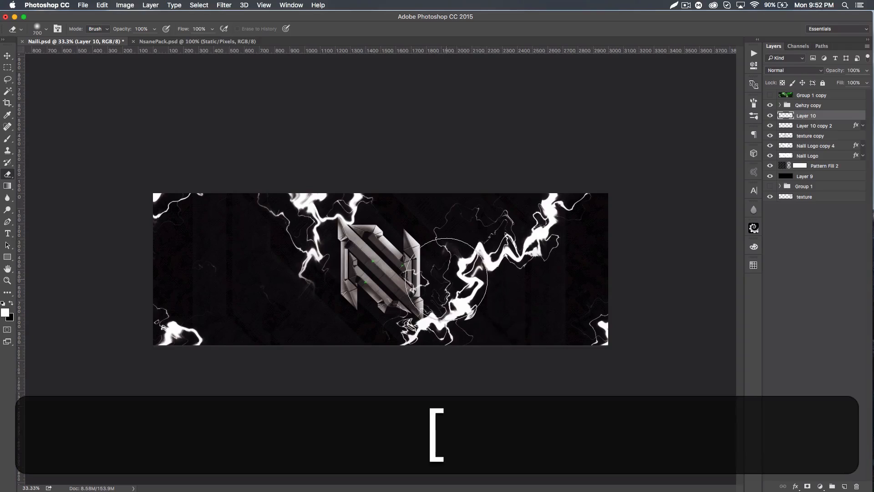
mouse_move(442, 270)
mouse_down()
mouse_move(430, 276)
mouse_move(501, 318)
mouse_up()
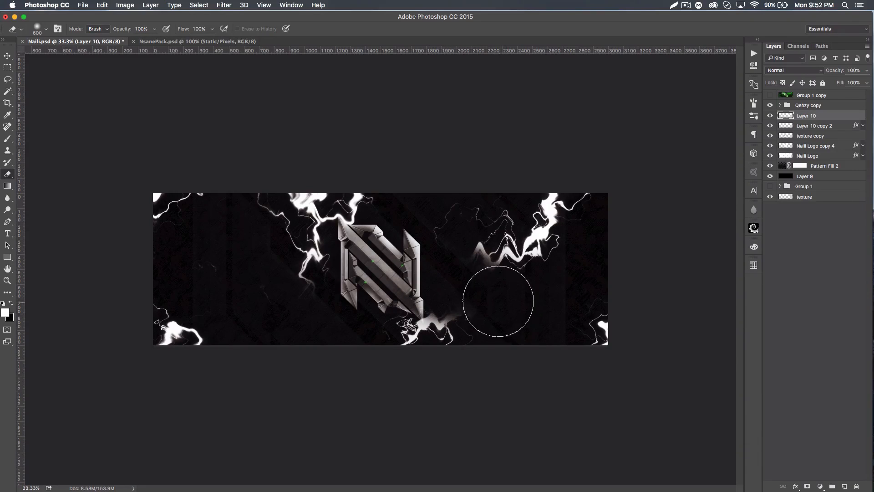
key(bracketleft)
key(bracketleft)
key(bracketleft)
key(bracketleft)
key(bracketleft)
key(bracketleft)
key(bracketleft)
mouse_move(480, 256)
mouse_down()
mouse_move(469, 261)
mouse_move(477, 248)
mouse_up()
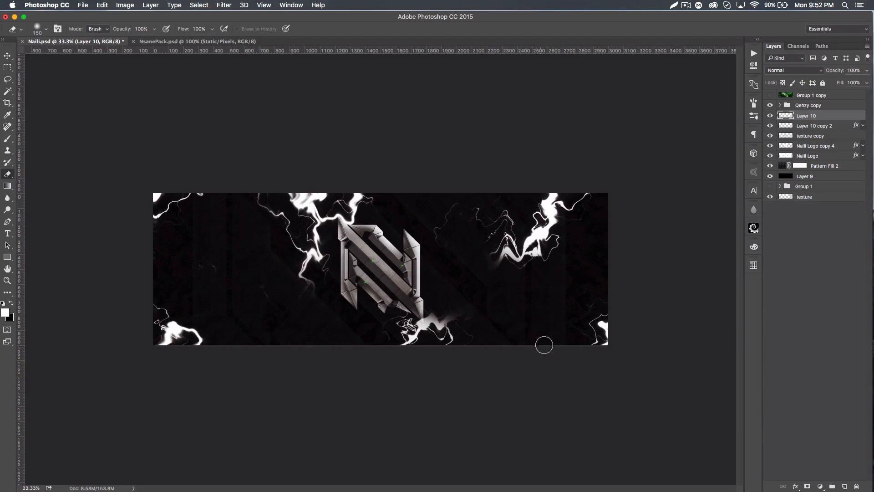
Undo the last eraser strokes on the right-hand bolt and erase its middle section again with a 400 px eraser.
key(bracketright)
key(bracketright)
key(bracketright)
key(bracketright)
key(bracketright)
key(alt+super+z)
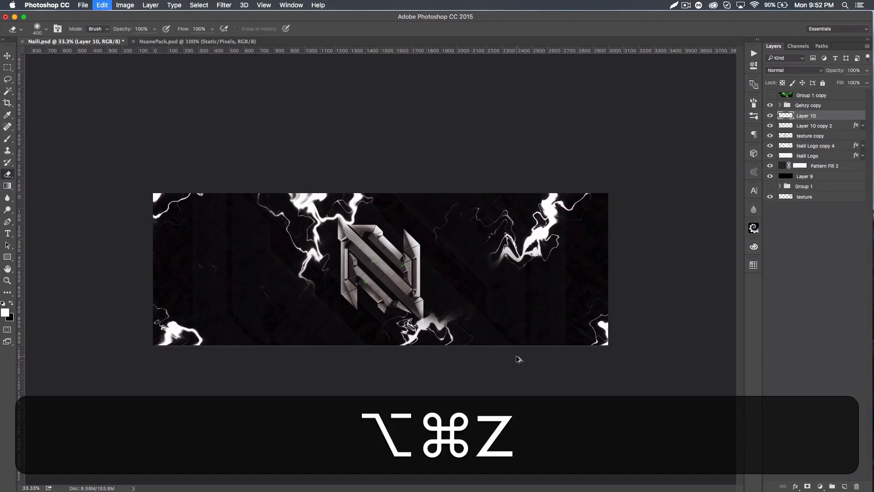
key(alt+super+z)
key(alt+super+z)
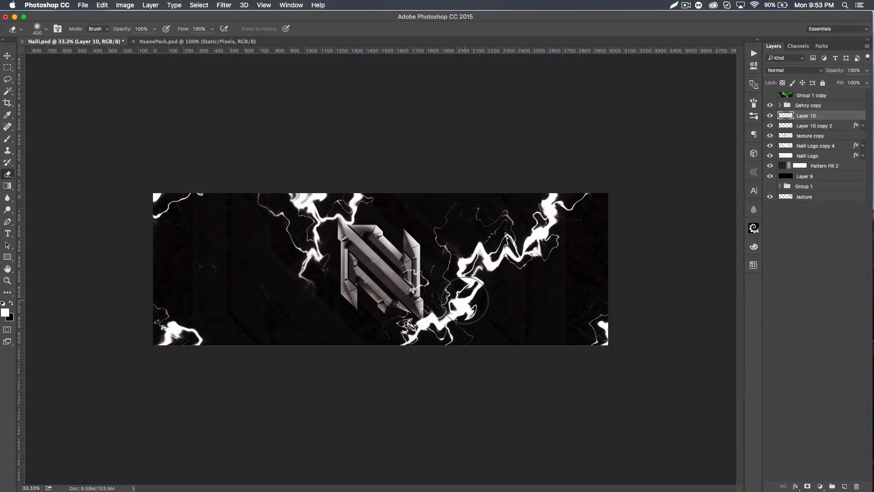
mouse_move(456, 303)
mouse_down()
mouse_move(469, 297)
mouse_move(430, 249)
mouse_move(445, 250)
mouse_move(459, 265)
mouse_move(478, 266)
mouse_move(474, 259)
mouse_up()
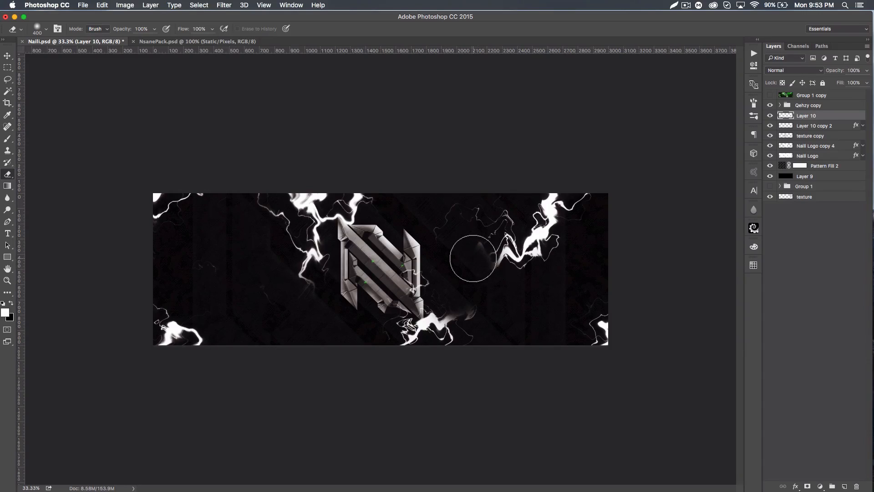
Erase the faint remnants at the lower end of the right-hand lightning bolt with a 175 px eraser.
key(bracketleft)
key(bracketleft)
key(bracketleft)
key(bracketleft)
Duplicate Layer 10 and apply a Gaussian Blur with a 15-pixel radius to the original beneath the copy.
key(super)
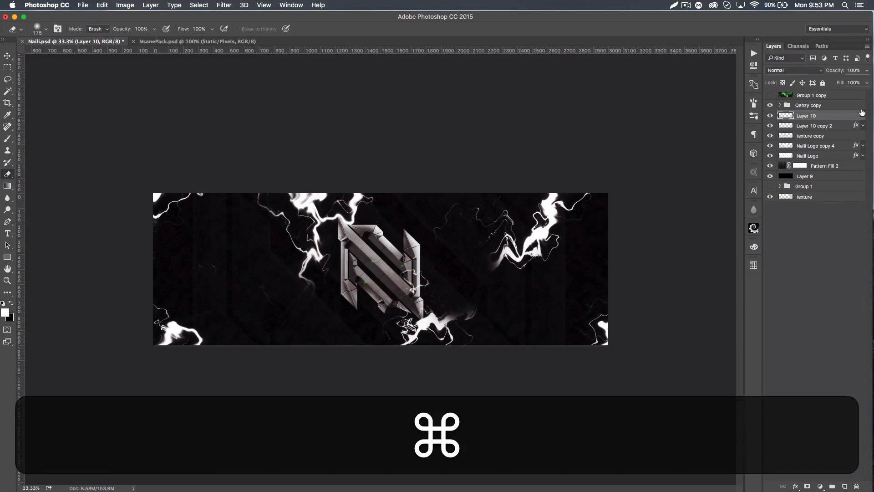
key(super+j)
click(832, 127)
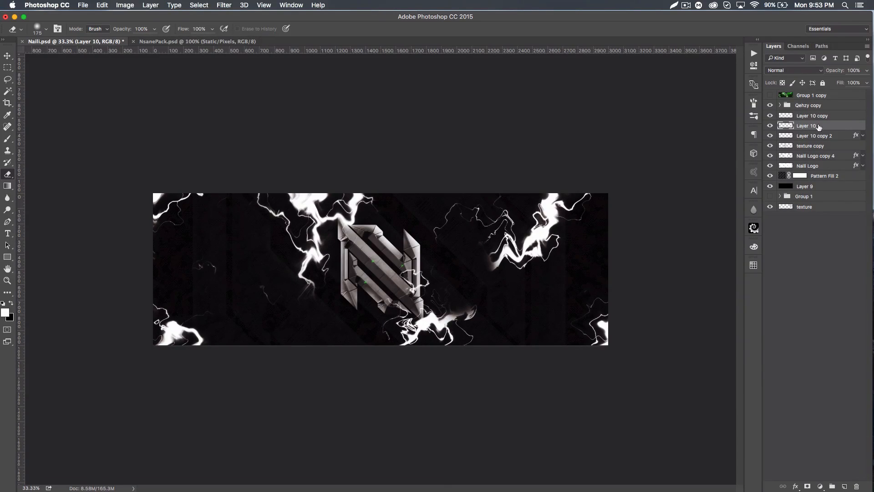
click(225, 5)
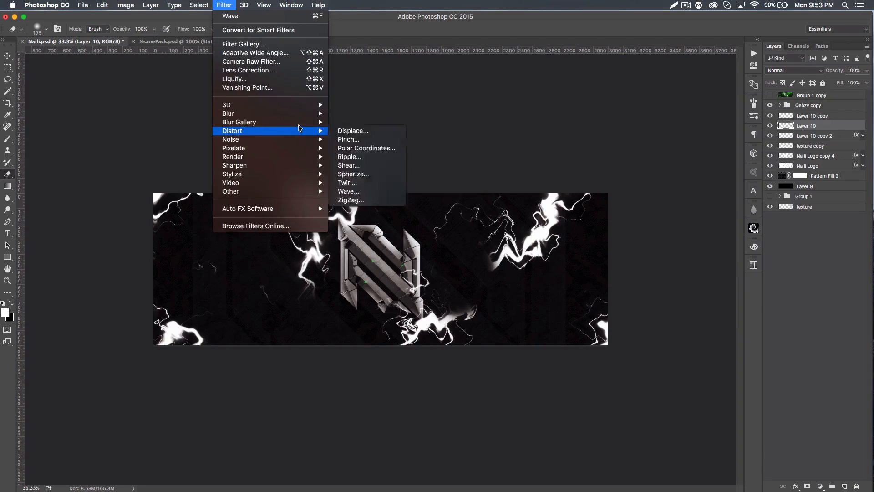
mouse_move(291, 114)
click(366, 148)
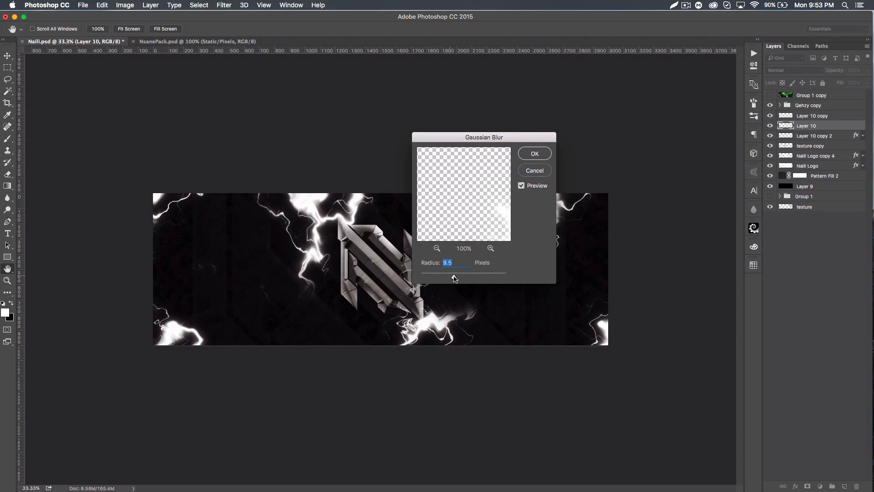
text(15)
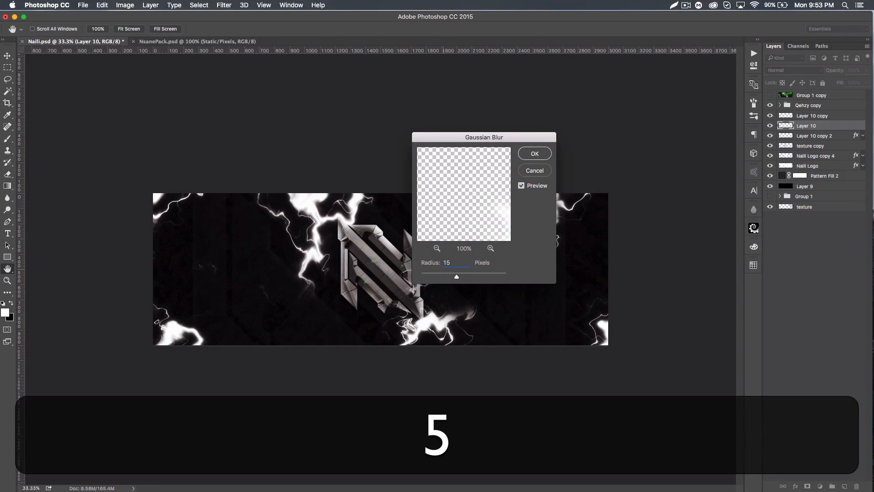
click(534, 154)
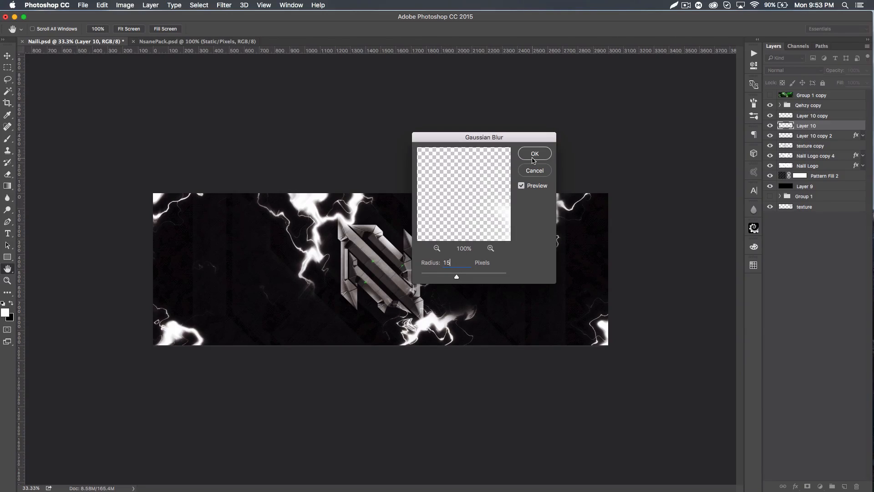
key(e)
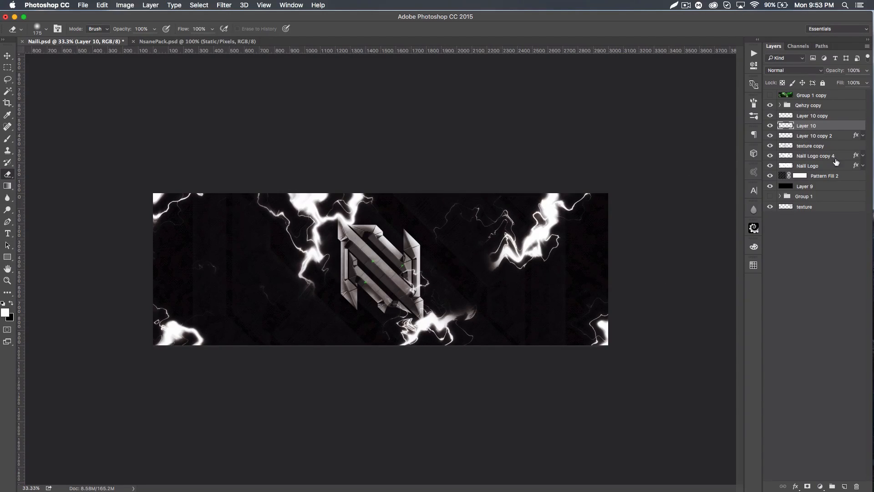
Compare the lightning with and without the blurred Layer 10, leaving the layer shown.
click(770, 126)
click(770, 126)
click(770, 126)
click(770, 126)
click(770, 126)
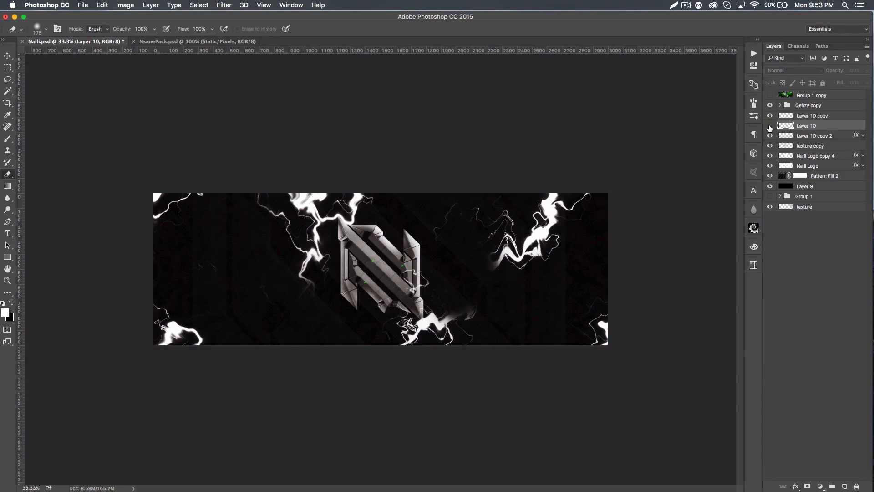
click(770, 127)
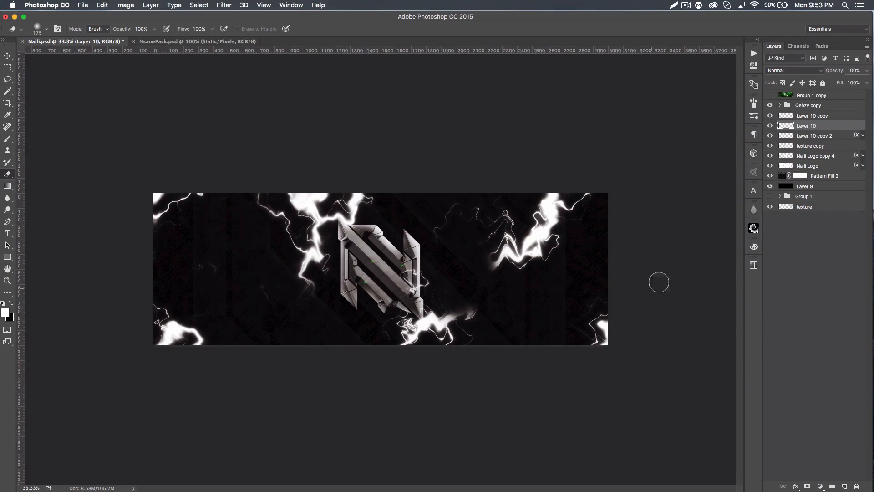
Add a new layer above Layer 10 copy and choose a soft round brush with 0% hardness at 476 px.
click(845, 118)
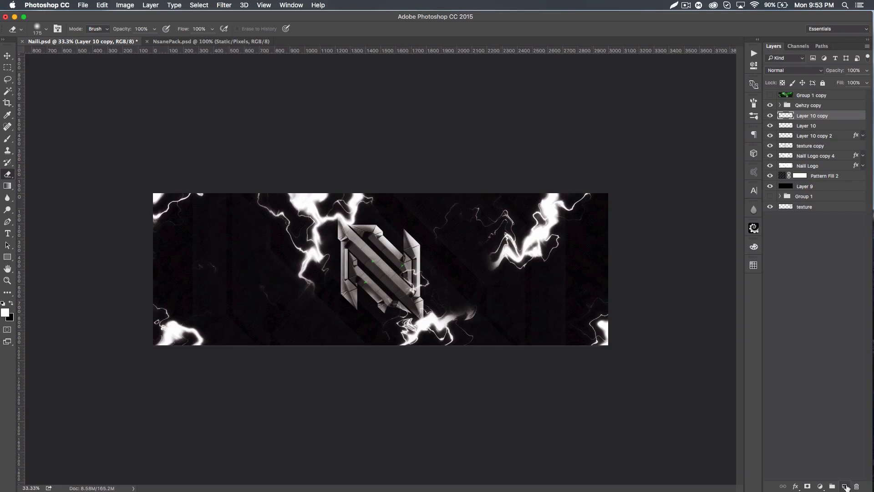
click(845, 487)
click(10, 139)
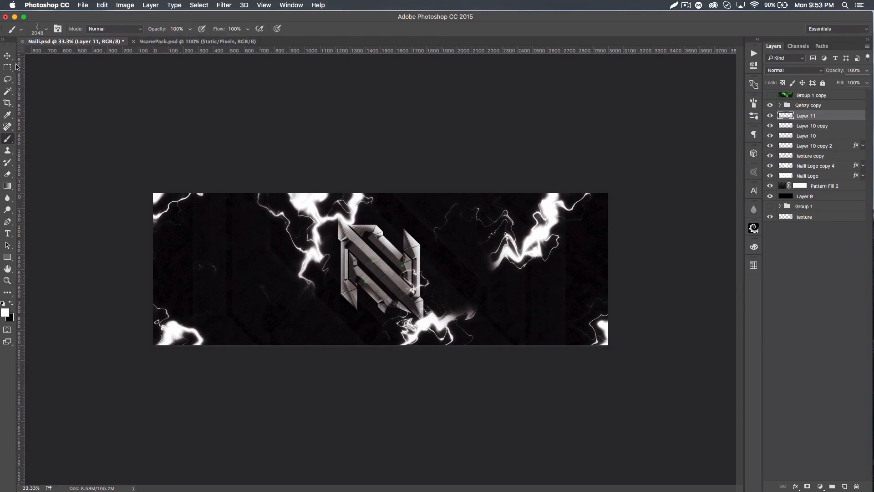
click(47, 30)
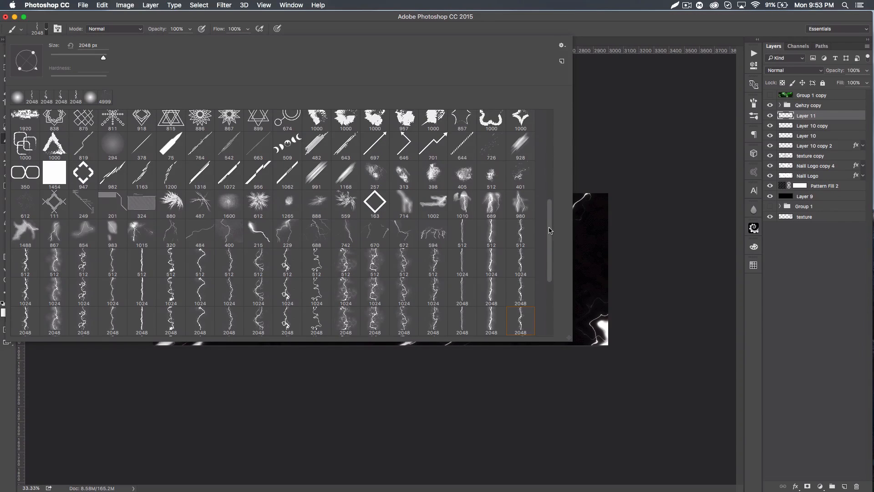
drag(550, 231, 548, 120)
click(142, 124)
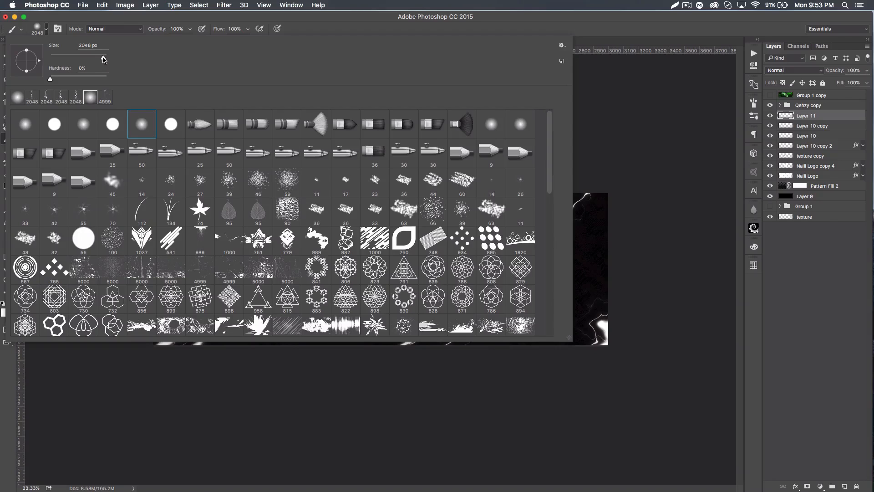
drag(102, 57, 82, 57)
click(586, 29)
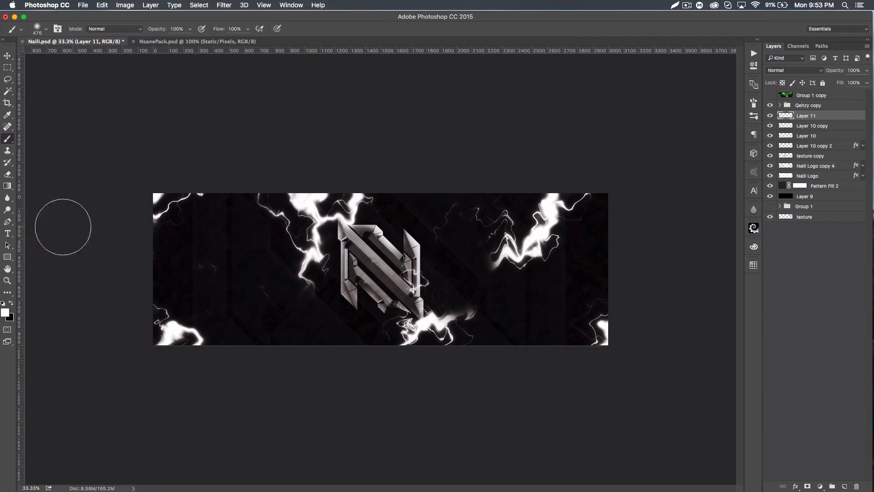
Set the foreground colour to bright green #36ff00.
click(5, 313)
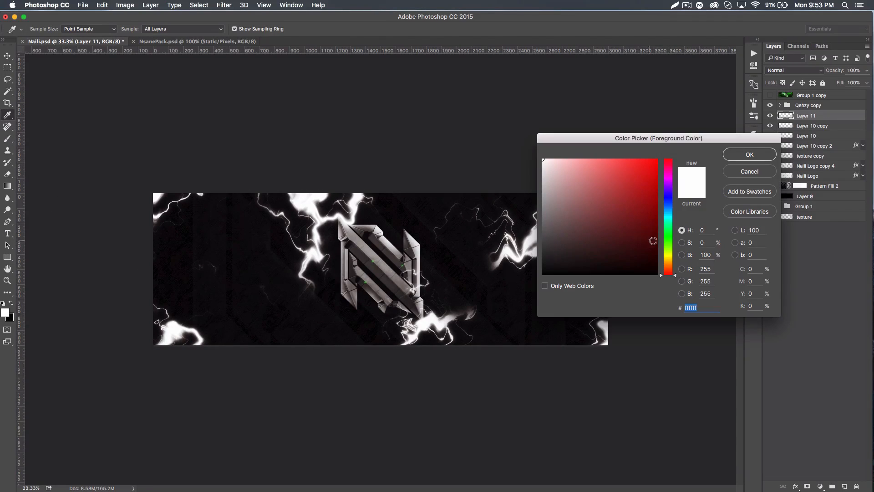
click(667, 245)
click(656, 163)
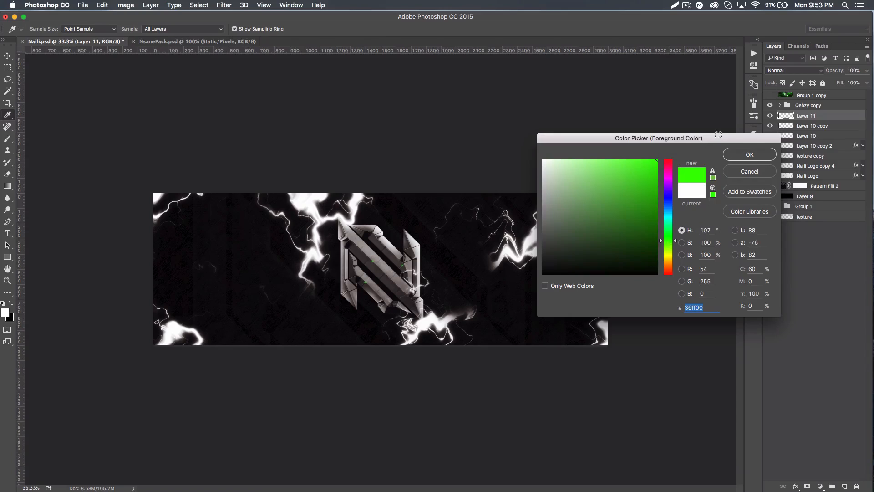
click(750, 154)
Paint soft green over all the lightning bolts on the new layer with the brush enlarged to 900 px.
key(bracketright)
key(bracketright)
key(bracketright)
key(bracketright)
key(bracketright)
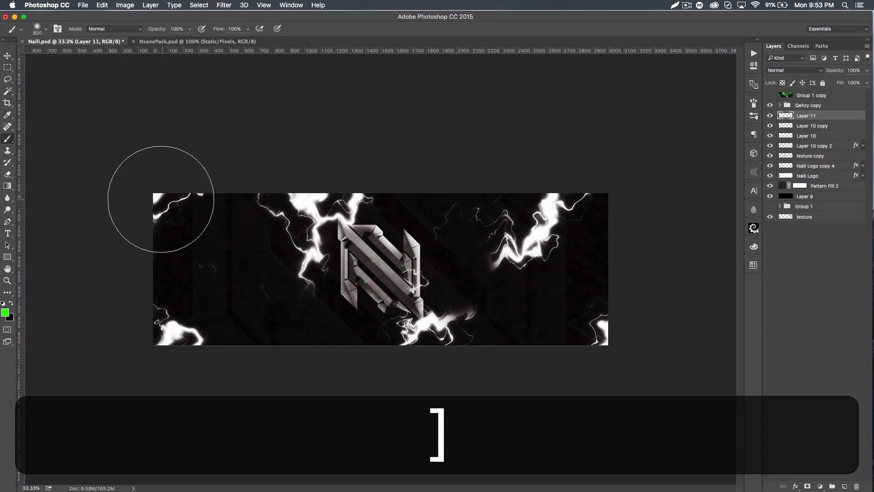
click(166, 190)
drag(306, 158, 314, 258)
click(182, 337)
click(441, 320)
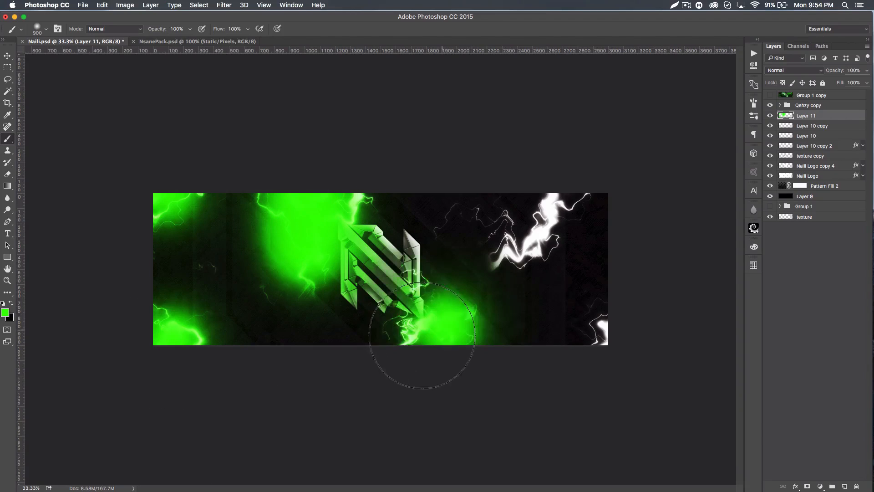
click(423, 314)
mouse_move(455, 282)
mouse_down()
mouse_move(566, 185)
mouse_move(498, 224)
mouse_move(469, 220)
mouse_up()
click(619, 341)
click(611, 332)
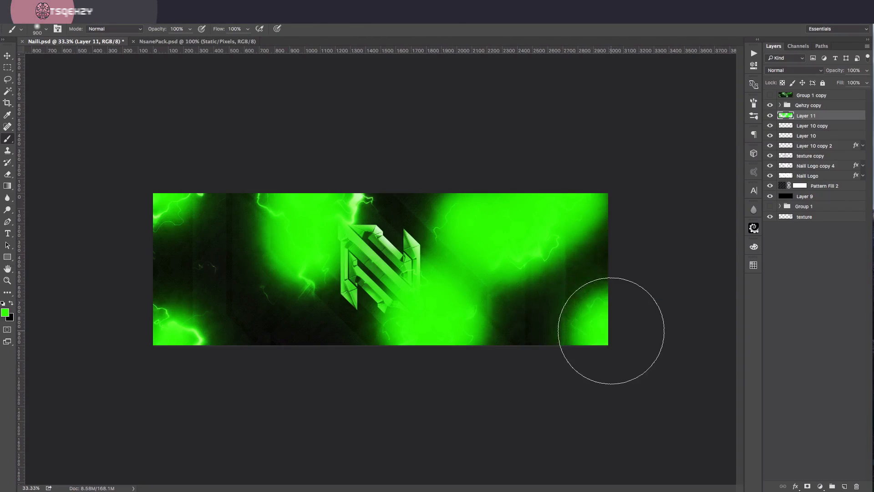
Set the green paint layer's blend mode to Screen and its opacity to 38%.
click(794, 70)
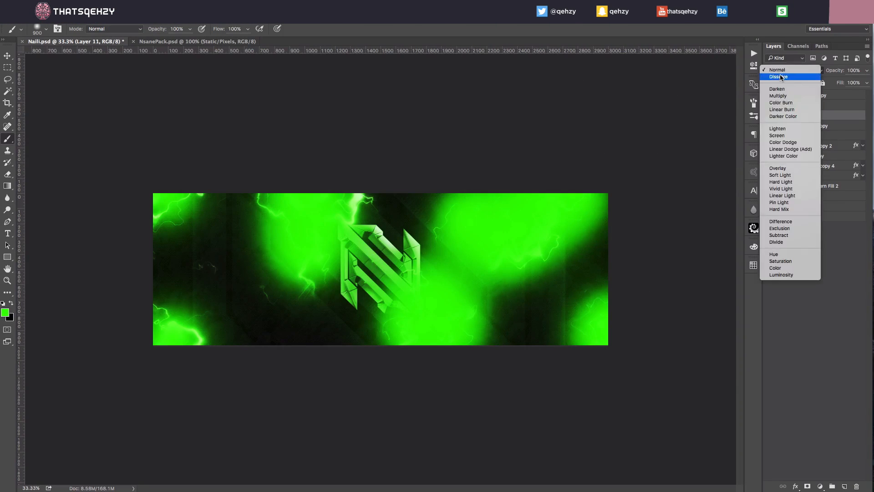
click(777, 136)
drag(833, 71, 811, 73)
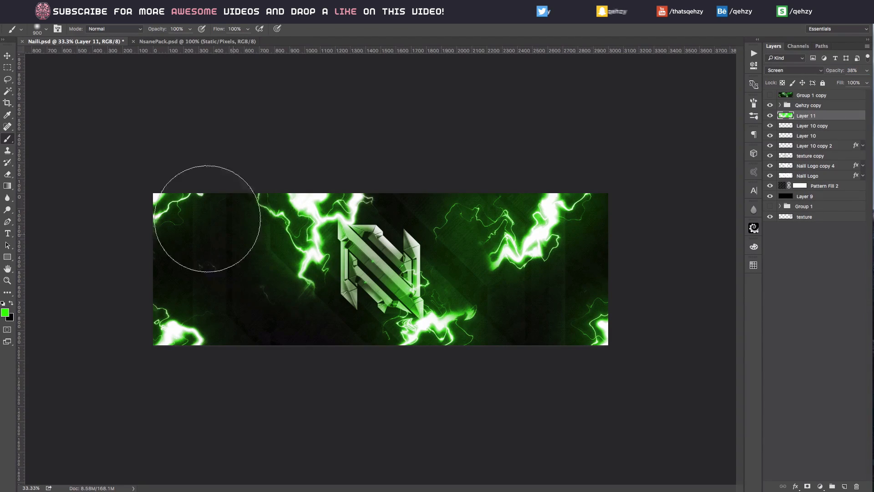
Erase the green tint over the logo with a 600 px soft eraser.
click(7, 175)
key(bracketright)
key(bracketright)
key(bracketright)
key(bracketright)
key(bracketright)
key(bracketright)
key(bracketright)
key(bracketright)
key(bracketright)
key(bracketright)
key(bracketright)
key(bracketright)
key(bracketright)
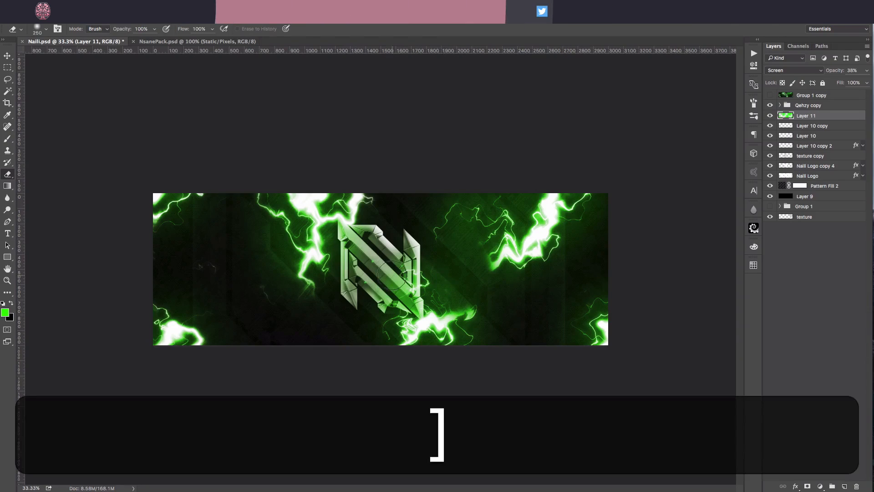
key(bracketleft)
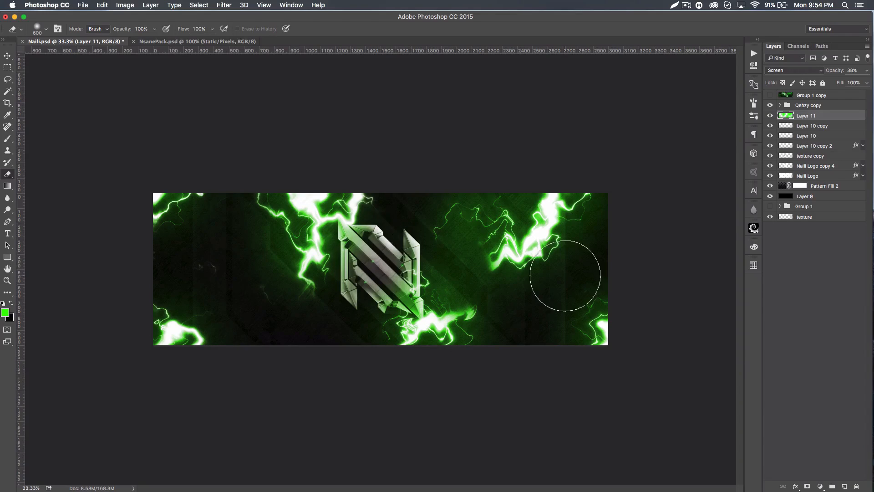
Check the banner with and without the green Layer 11, and add a new layer directly above Layer 10 copy.
click(825, 127)
click(773, 117)
click(774, 117)
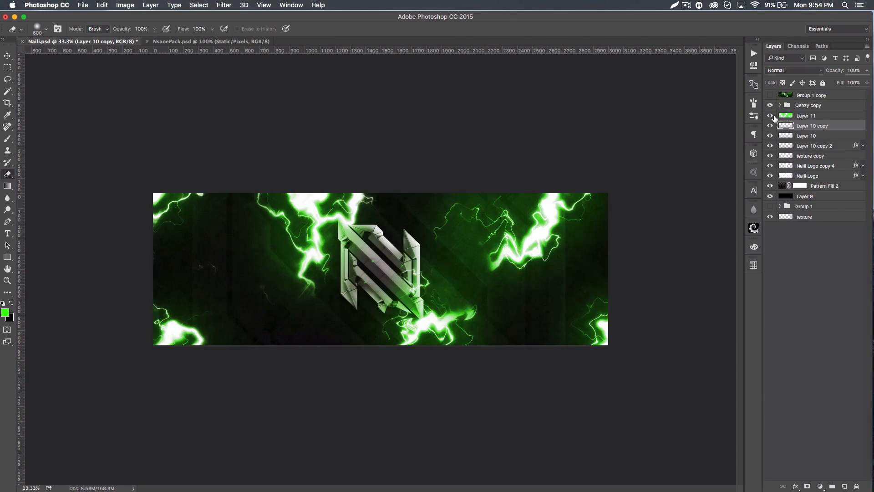
click(846, 486)
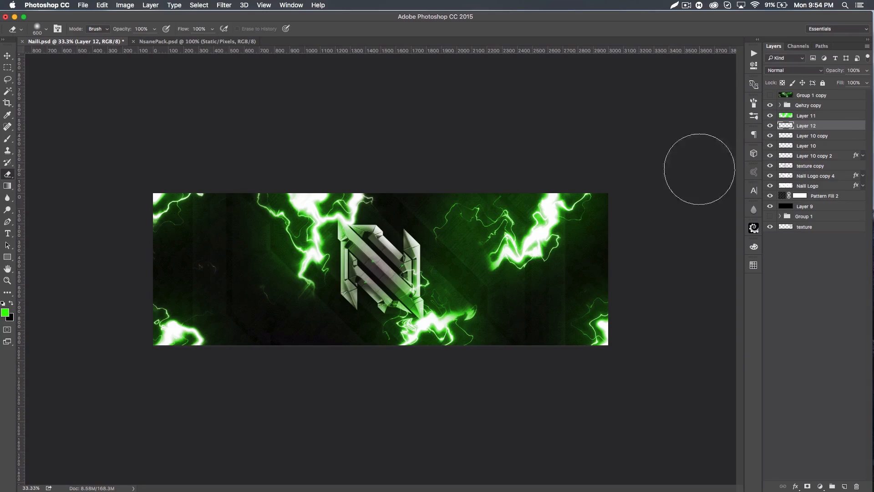
Select the 4999 px scratch texture brush and reduce its size.
click(8, 139)
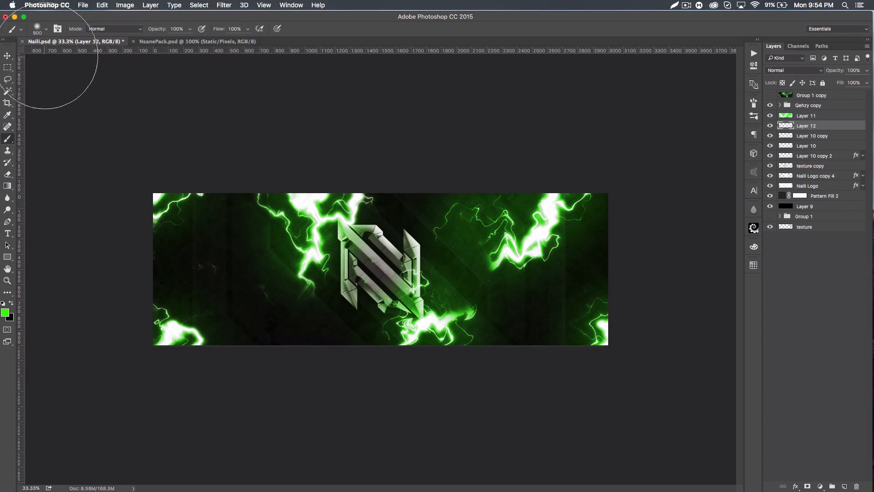
click(45, 30)
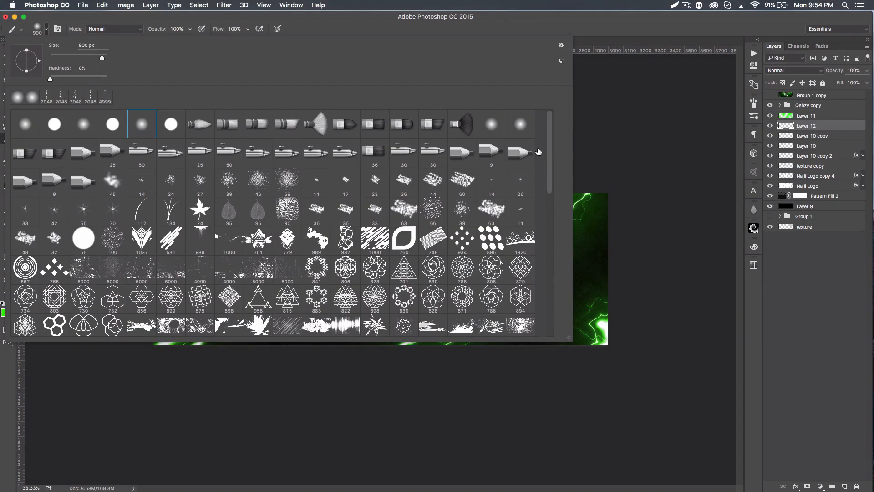
drag(551, 150, 552, 152)
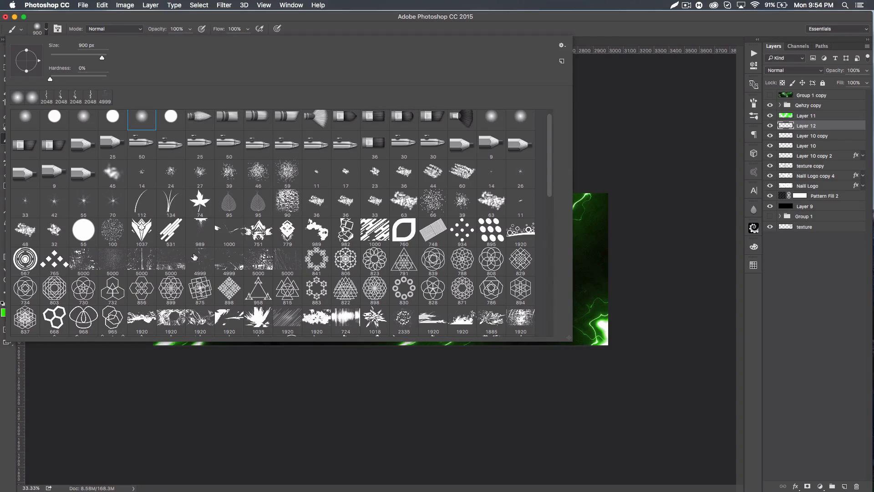
click(200, 267)
drag(105, 55, 103, 55)
key(Return)
Stamp white scratch marks across both sides of the banner on Layer 12 with the scratch brush at 3200 px.
drag(338, 291, 337, 288)
key(bracketright)
key(bracketright)
key(bracketright)
key(bracketright)
key(bracketright)
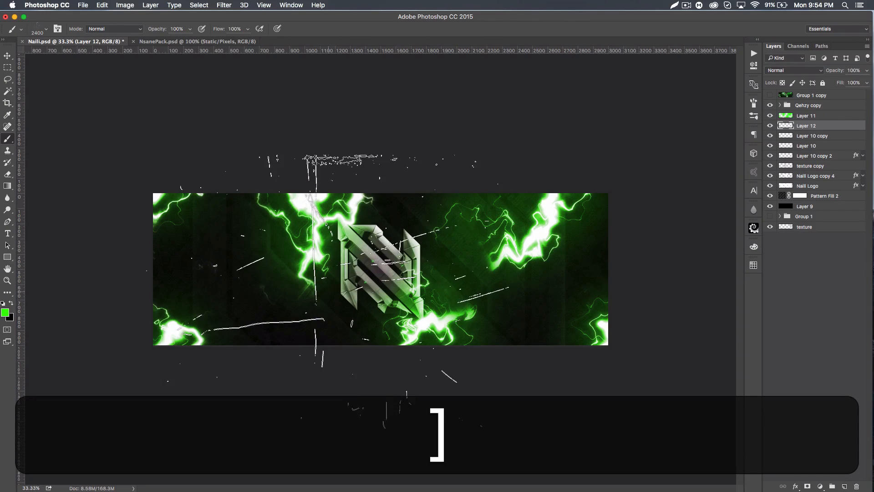
key(bracketright)
key(bracketright)
key(bracketright)
key(bracketright)
key(bracketright)
key(bracketright)
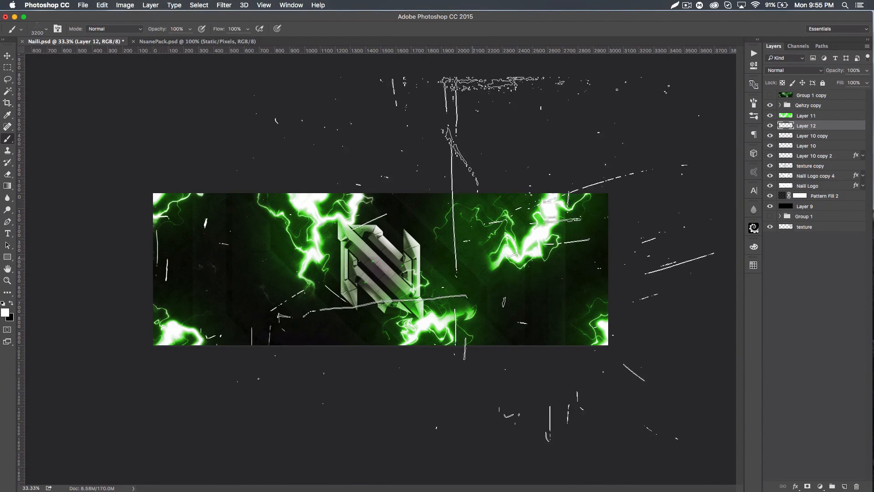
click(668, 373)
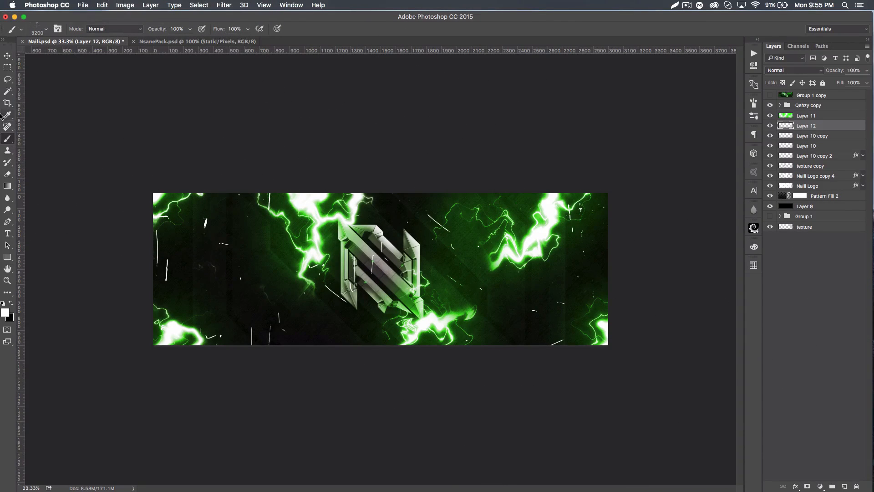
Erase unwanted scratches at the banner's left edge, lower left and upper right of the logo with a 175 px eraser.
click(8, 173)
key([)
key([)
key([)
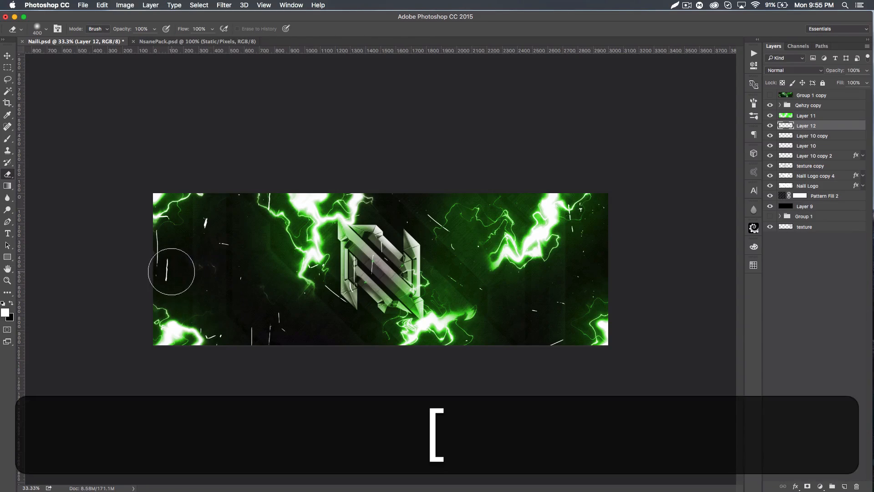
key([)
key([)
key([)
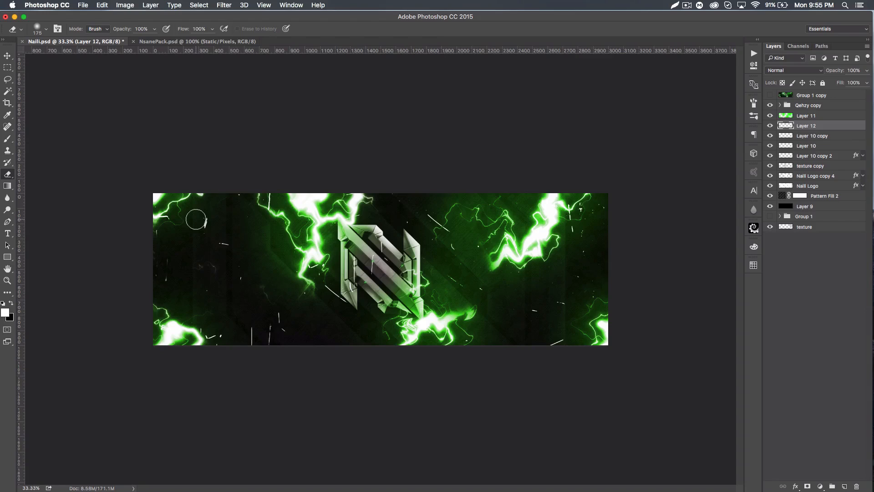
mouse_move(253, 324)
mouse_down()
mouse_move(262, 351)
mouse_move(250, 330)
mouse_move(253, 345)
mouse_move(283, 327)
mouse_up()
drag(453, 224, 434, 218)
Give Layer 12 a green Screen inner glow 4 px in size and a stronger green Screen outer glow 16 px in size.
double_click(842, 130)
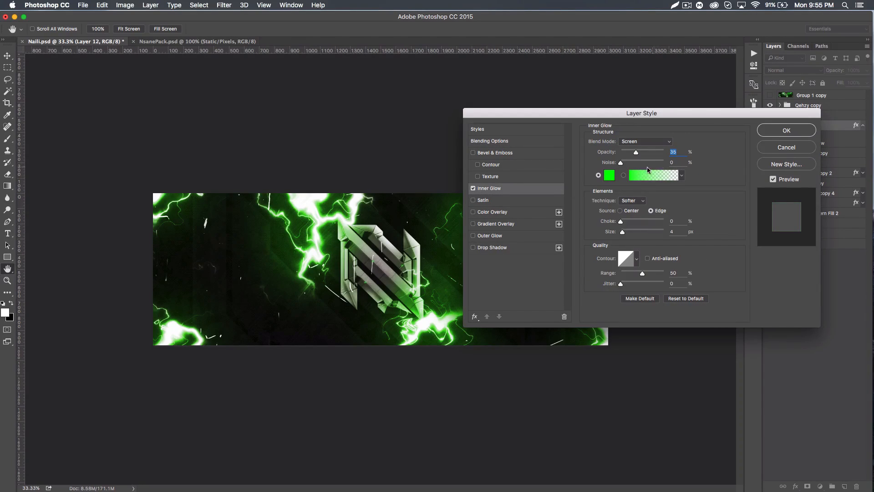
drag(638, 153, 642, 154)
click(474, 236)
click(486, 236)
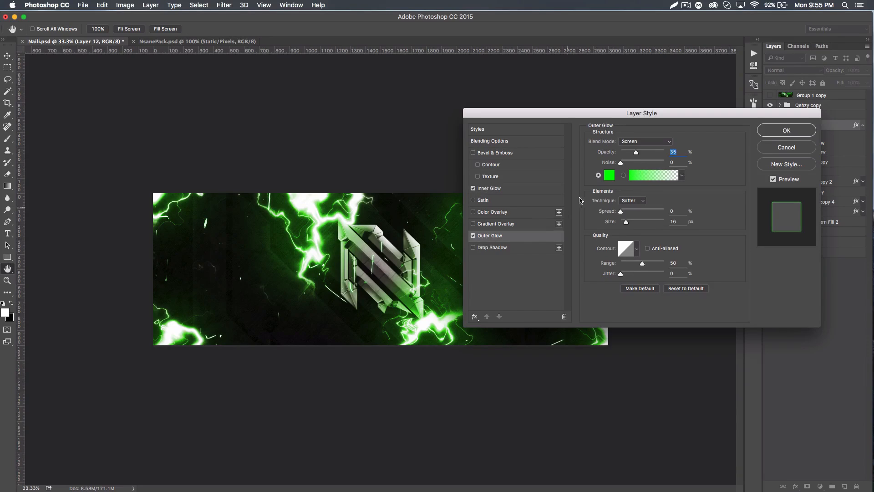
drag(637, 155, 646, 156)
key(Return)
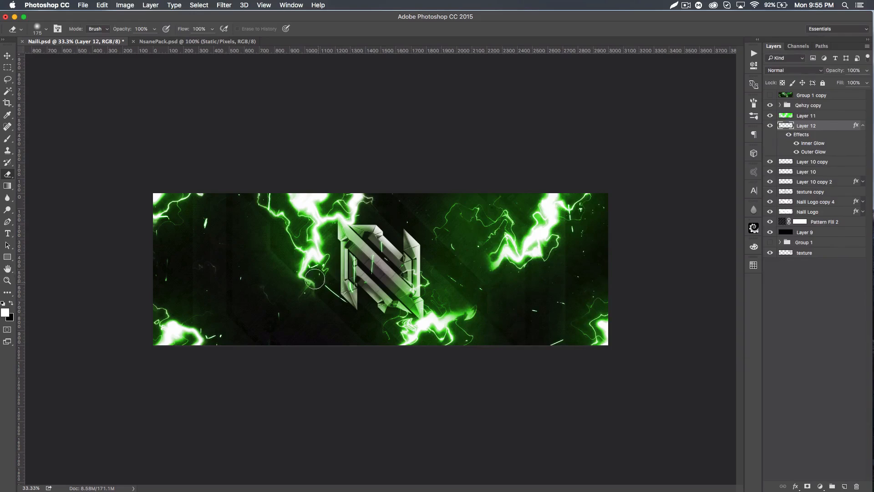
click(864, 126)
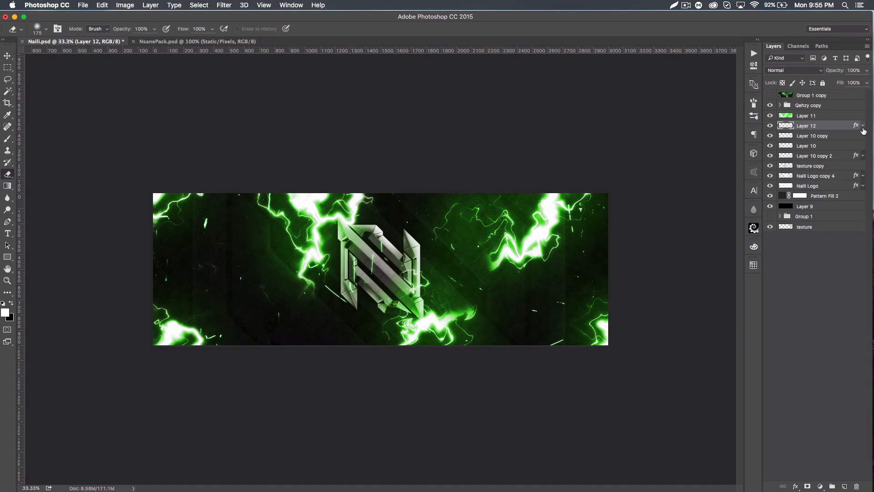
Set the Pattern Fill 2 layer's opacity to 5%.
click(834, 196)
key(v)
key(0)
key(5)
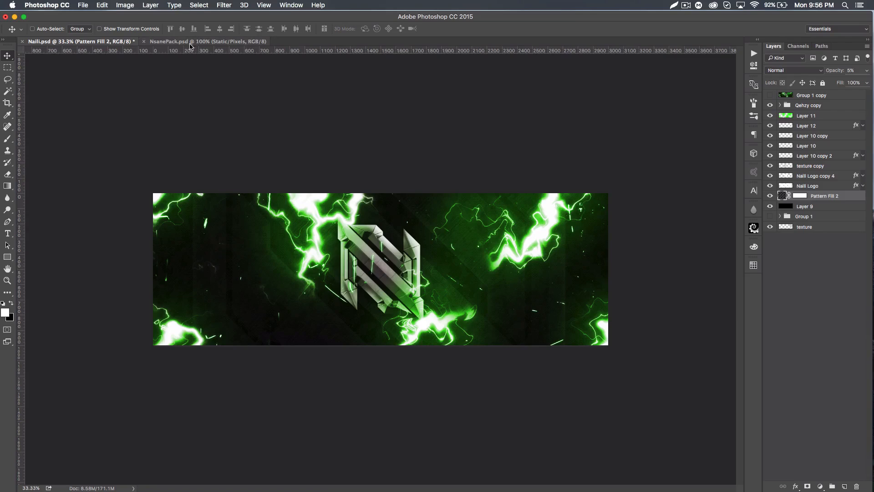
Preview several fractals from the Custom Fractals group in NsanePack.psd one at a time.
click(191, 42)
click(769, 211)
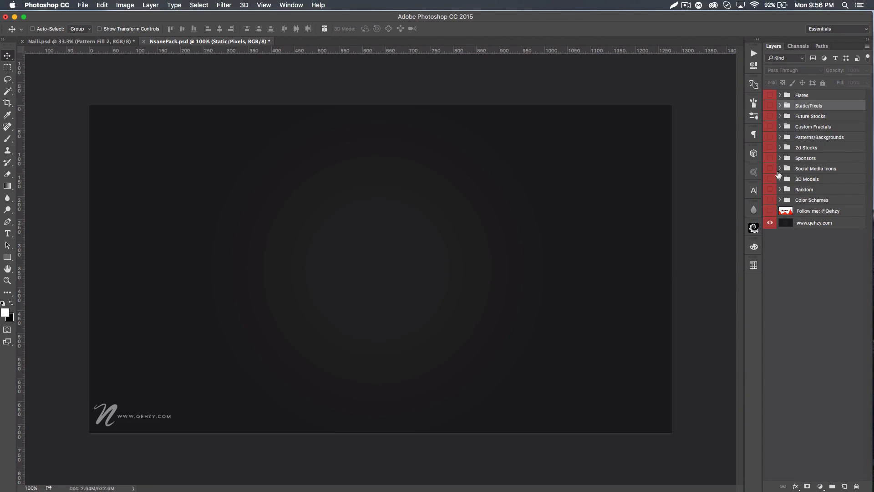
click(780, 127)
click(770, 126)
click(771, 173)
click(770, 186)
click(770, 185)
click(768, 198)
click(769, 198)
click(769, 210)
click(769, 209)
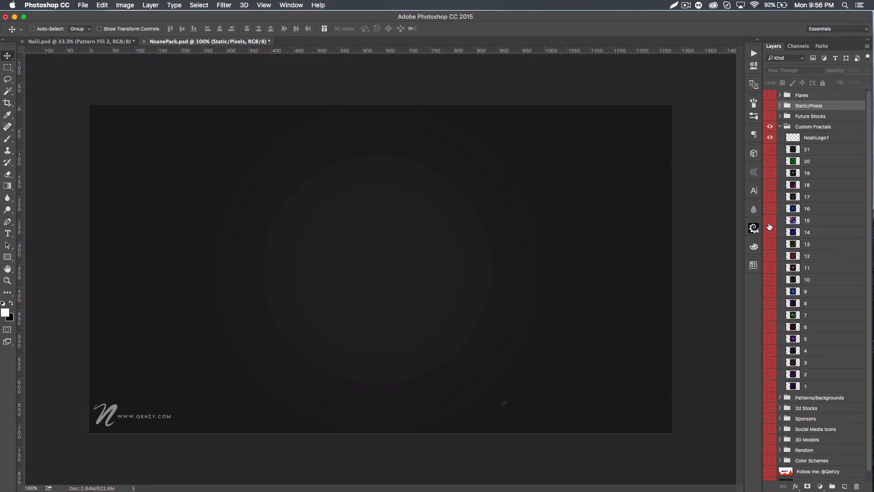
click(769, 220)
click(768, 221)
click(769, 245)
click(769, 245)
click(769, 256)
click(769, 258)
click(769, 280)
click(769, 279)
Show fractal 3 and copy it into Naili.psd directly above Pattern Fill 2.
click(770, 375)
click(770, 363)
click(825, 368)
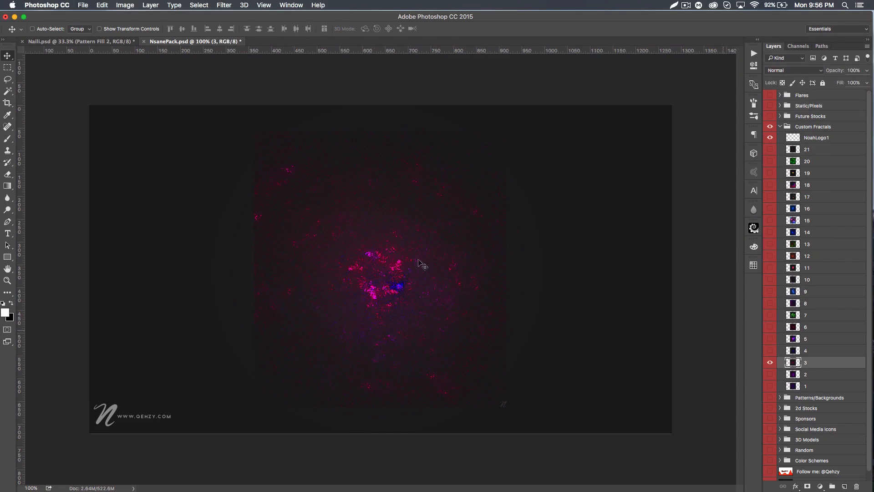
drag(384, 260, 93, 43)
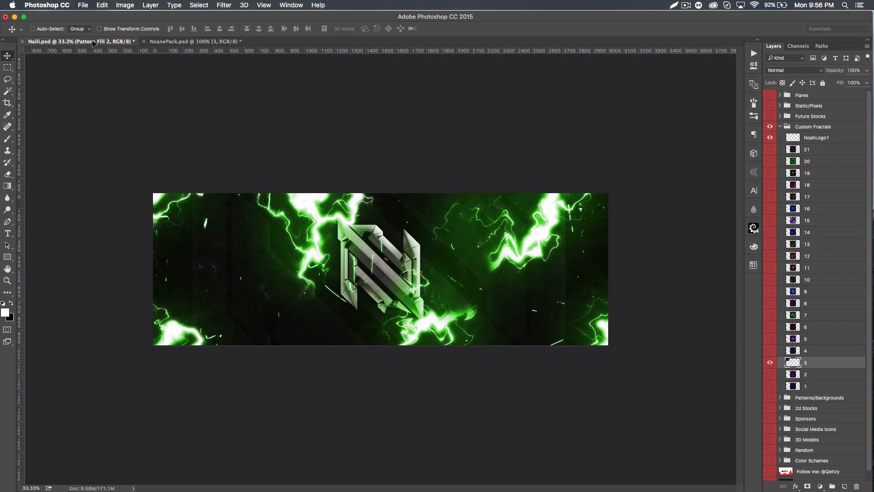
drag(251, 289, 251, 289)
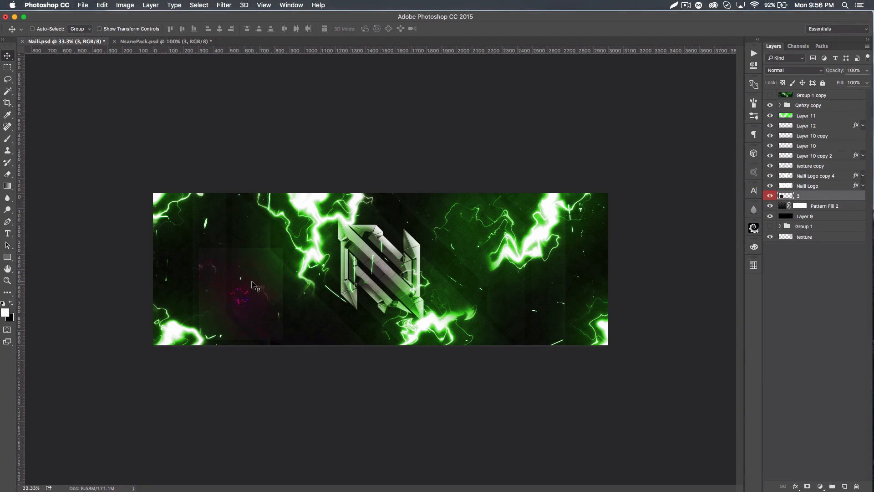
Position fractal 3 on the banner's left side and enlarge it proportionally to about the banner's full height.
key(super+t)
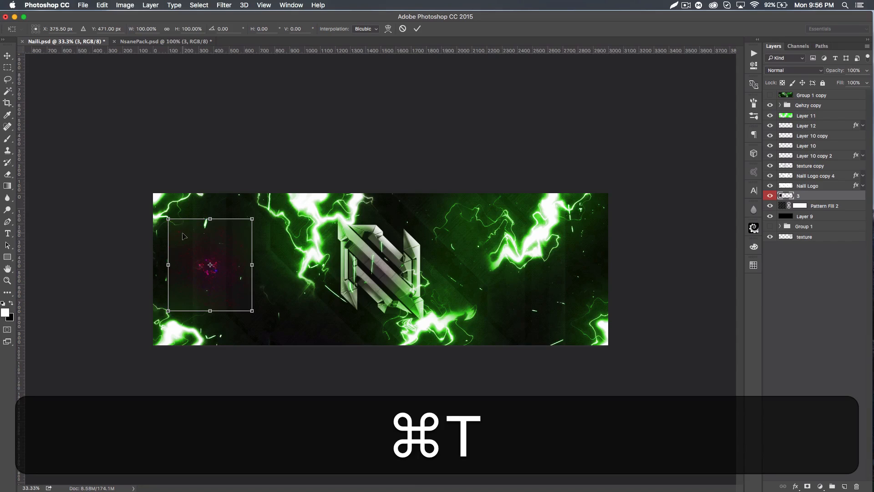
drag(184, 236, 165, 211)
key(shift)
drag(267, 326, 295, 351)
key(shift+Return)
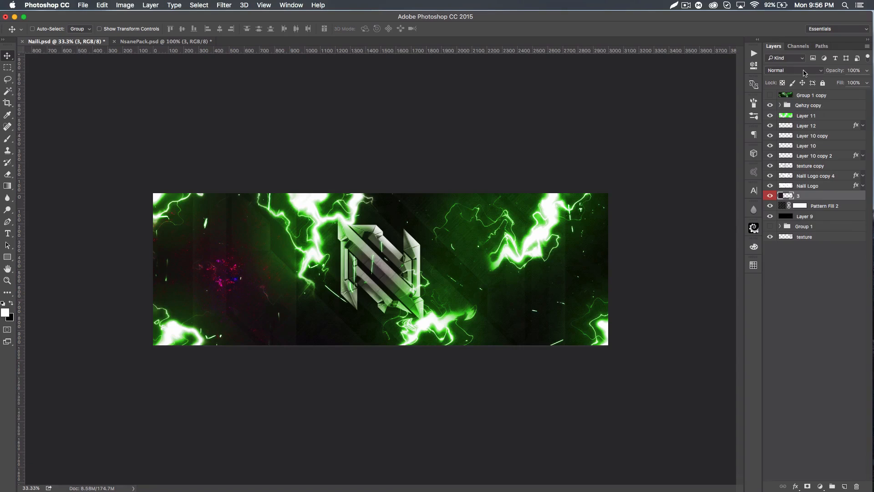
Set fractal layer 3 to the Lighten blend mode and shift its hue by +146.
click(805, 71)
click(788, 130)
key(super+u)
drag(507, 175, 545, 177)
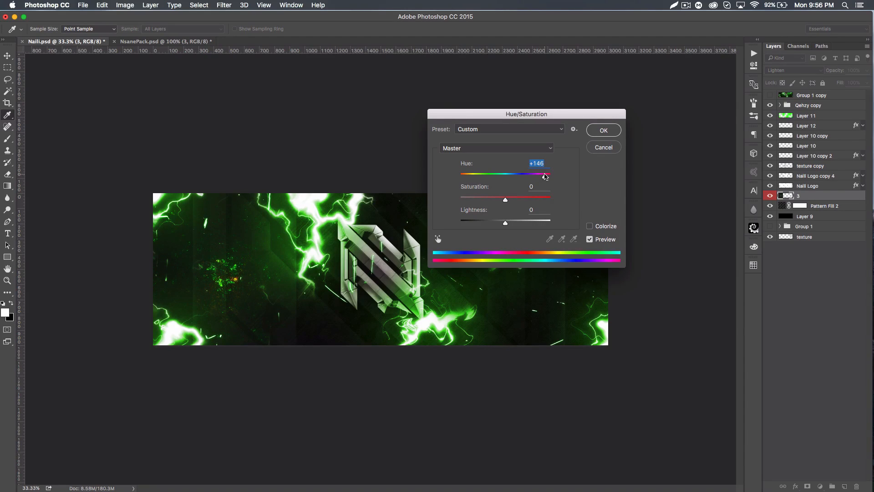
key(Return)
Erase the bright centre of fractal layer 3 with a 600 px eraser and set the layer's opacity to 69%.
key(e)
mouse_move(235, 283)
mouse_down()
mouse_move(214, 279)
mouse_move(268, 276)
mouse_up()
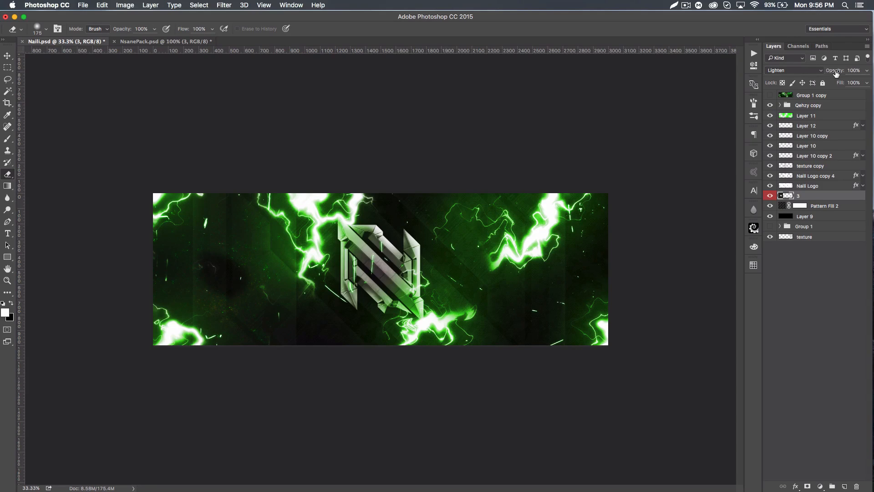
key(cmd+z)
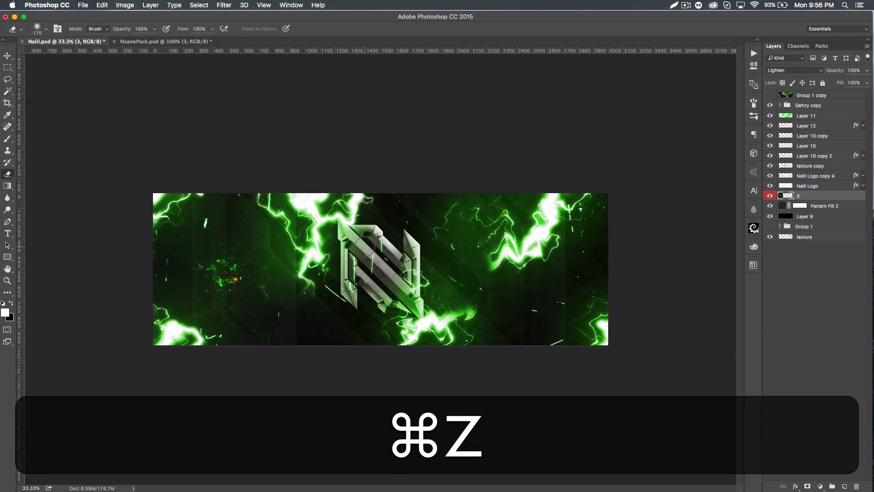
key(bracketright)
key(bracketright)
key(bracketright)
key(bracketright)
key(bracketright)
click(216, 282)
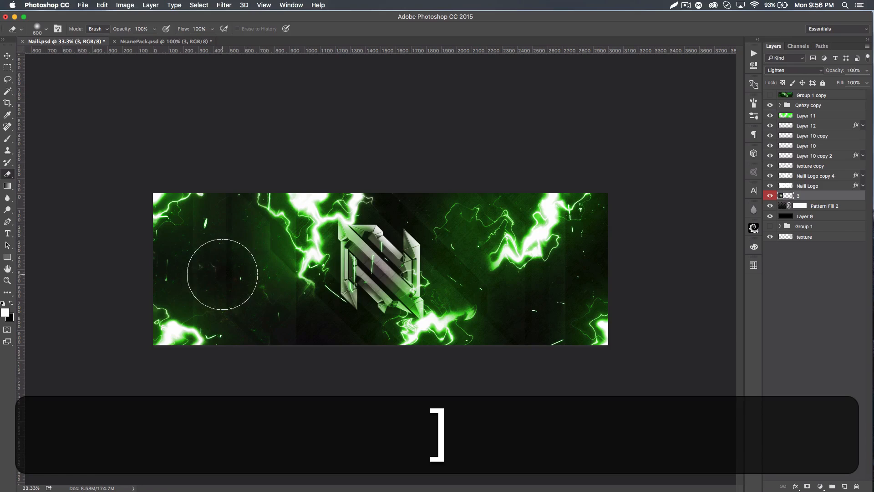
drag(837, 72, 826, 72)
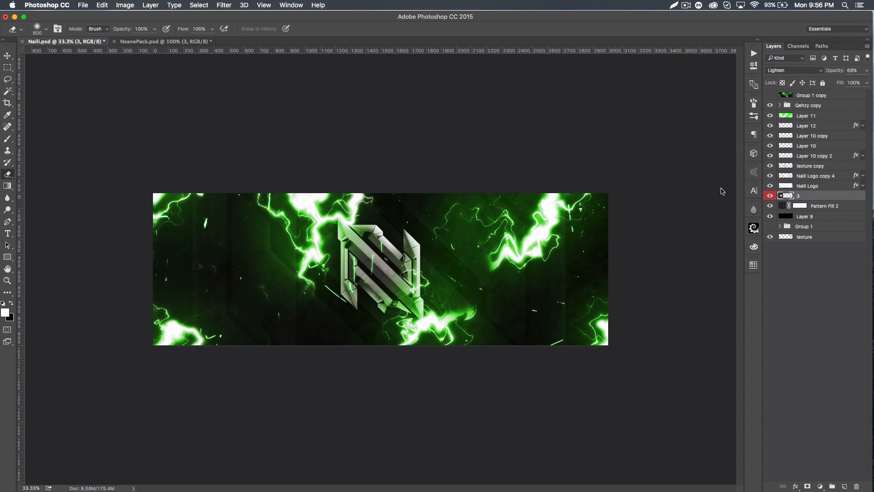
Move fractal layer 3 directly above Layer 11 and place two copies of it across the rest of the banner.
key(v)
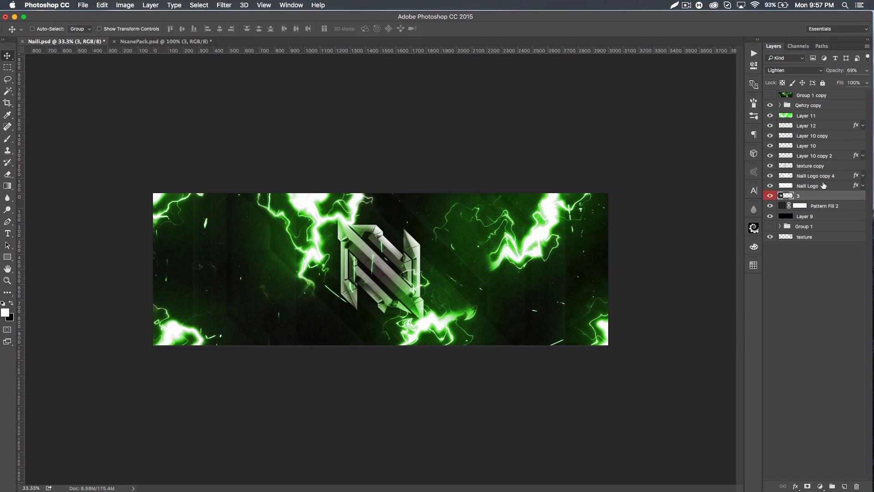
drag(818, 197, 823, 115)
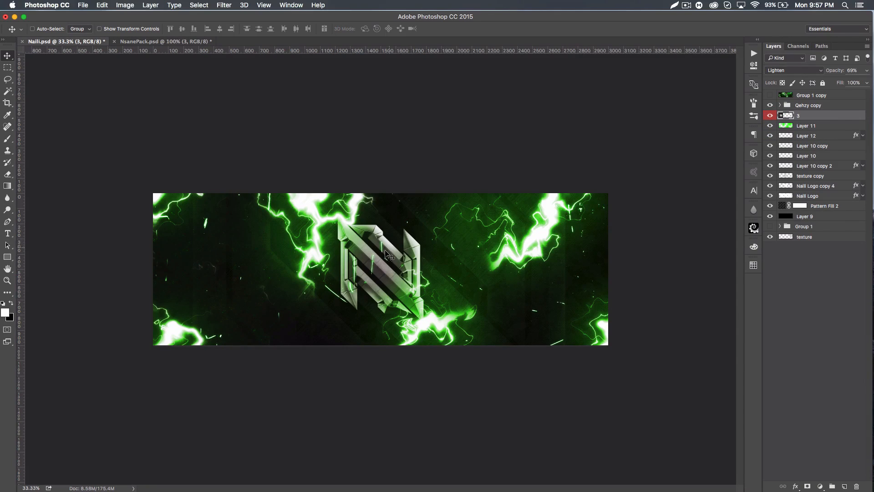
key(super+j)
drag(211, 261, 520, 266)
key(super+j)
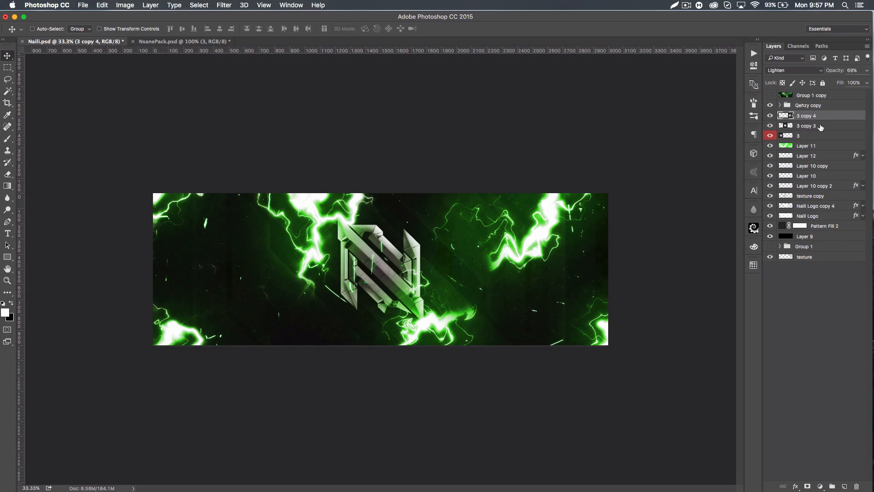
mouse_move(770, 115)
mouse_down()
mouse_move(771, 139)
mouse_move(770, 116)
mouse_up()
Add a Hue/Saturation adjustment layer above the Qehzy copy group with hue +43 and saturation +12.
click(807, 106)
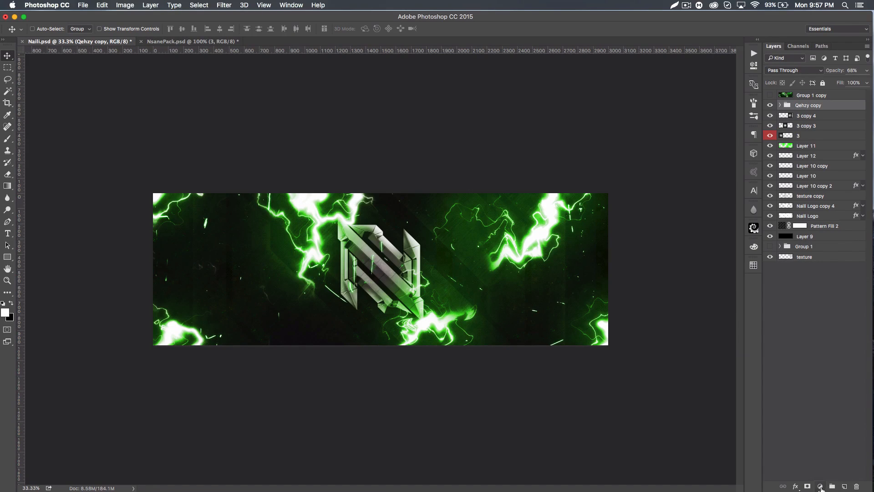
click(820, 486)
click(819, 389)
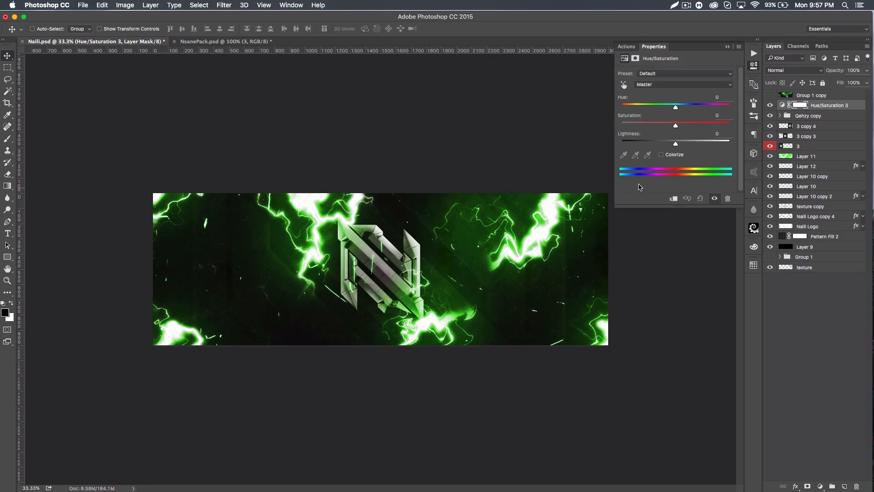
drag(690, 110, 649, 117)
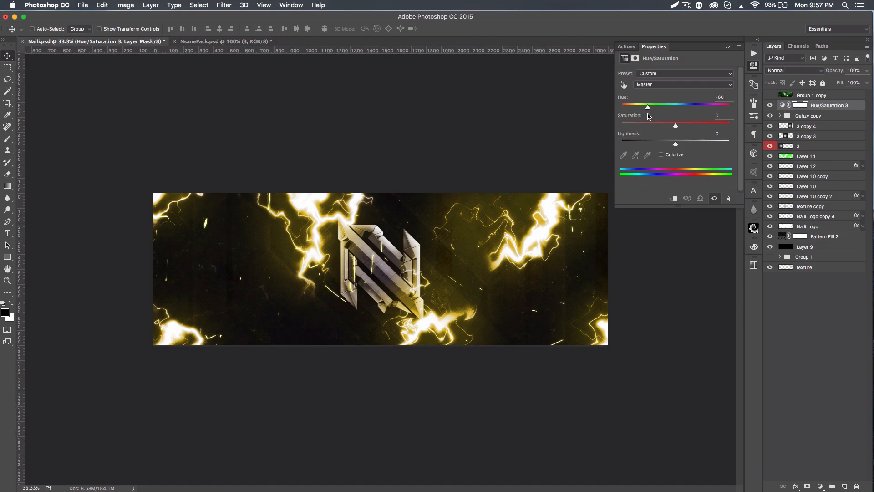
click(690, 125)
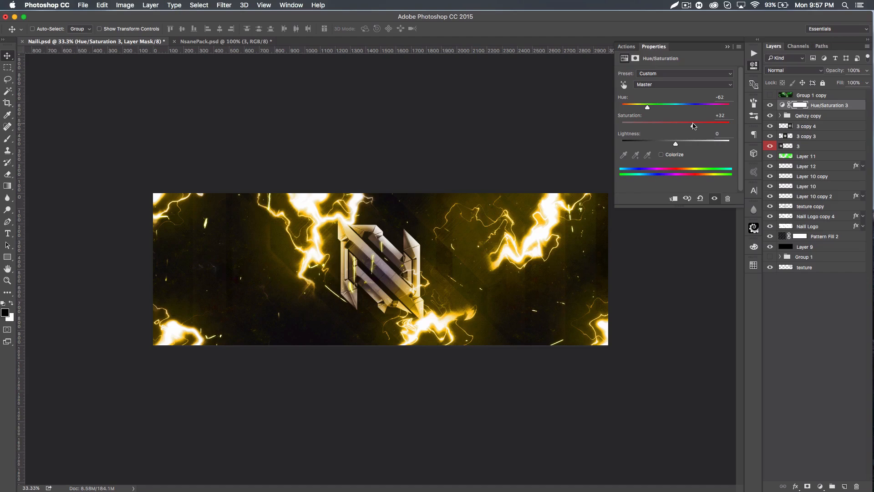
drag(694, 126, 699, 106)
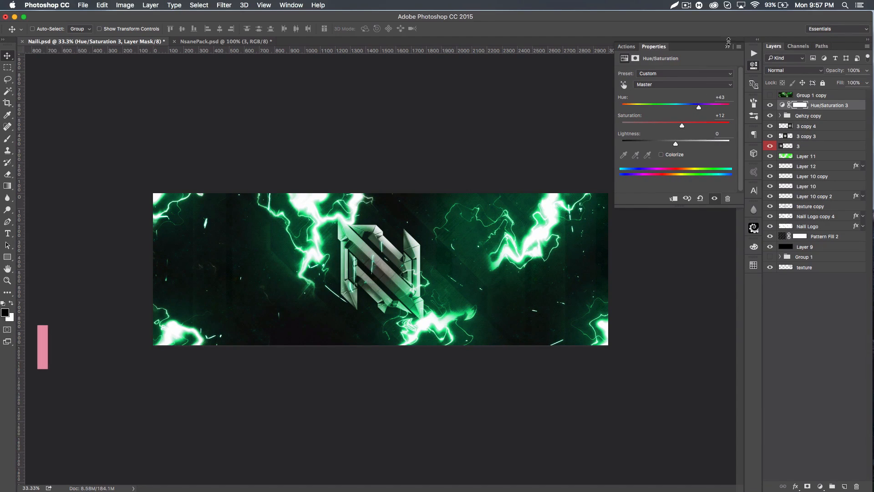
click(728, 43)
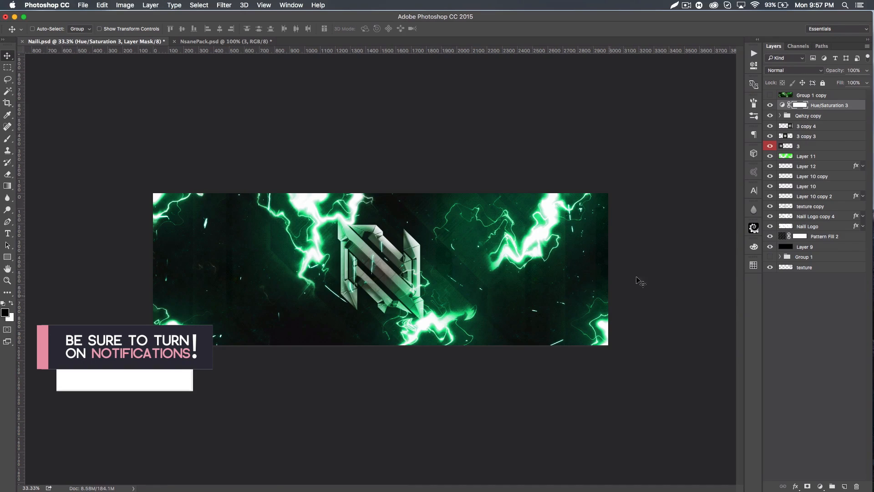
Set the adjustment layer's hue to +145 to turn the banner purple.
double_click(784, 105)
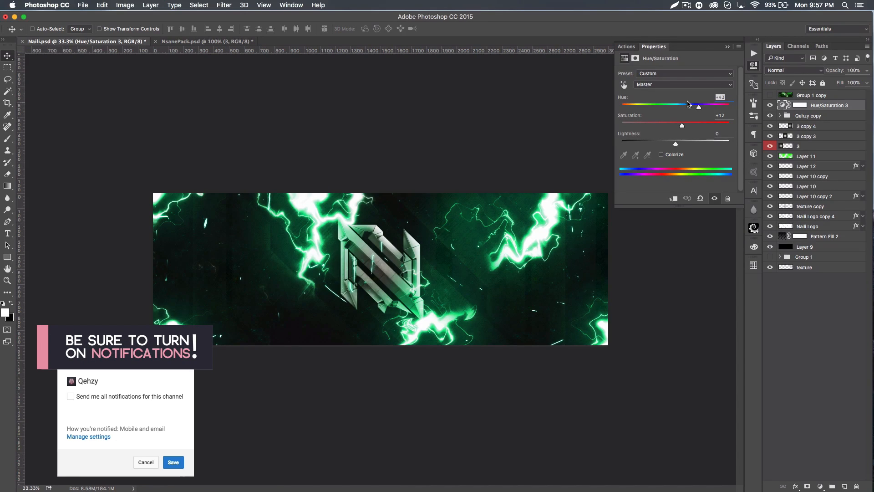
drag(689, 106, 723, 109)
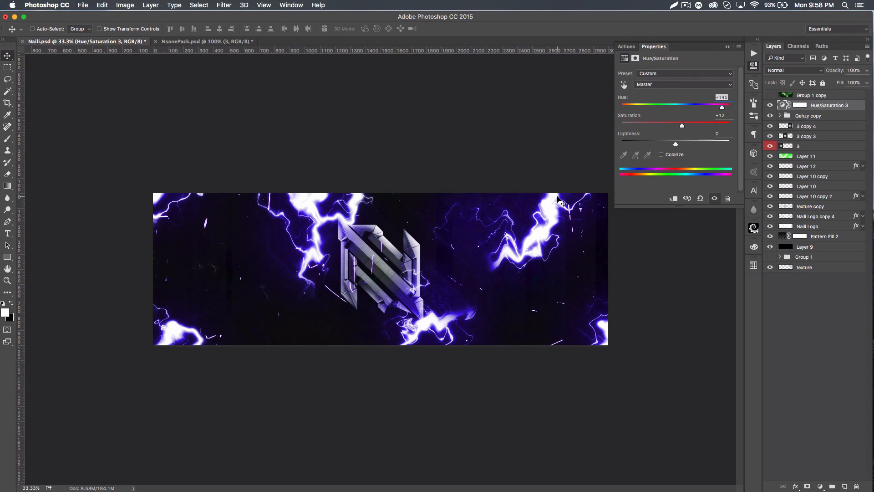
click(728, 47)
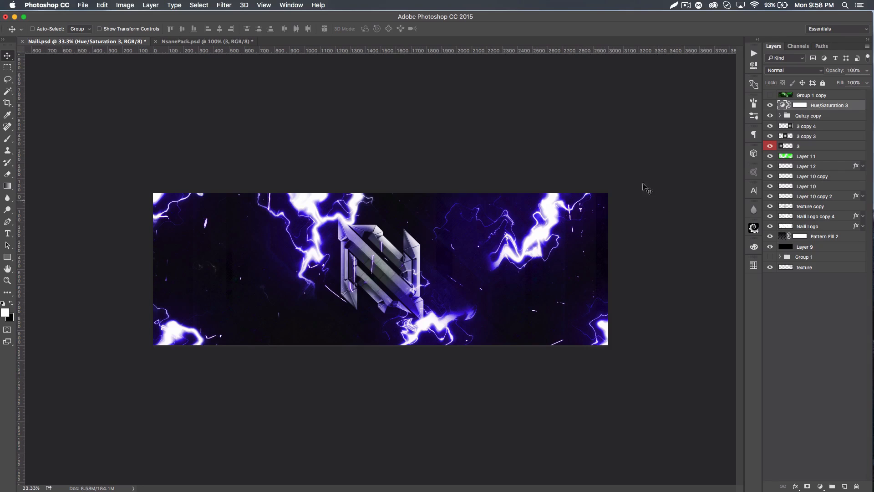